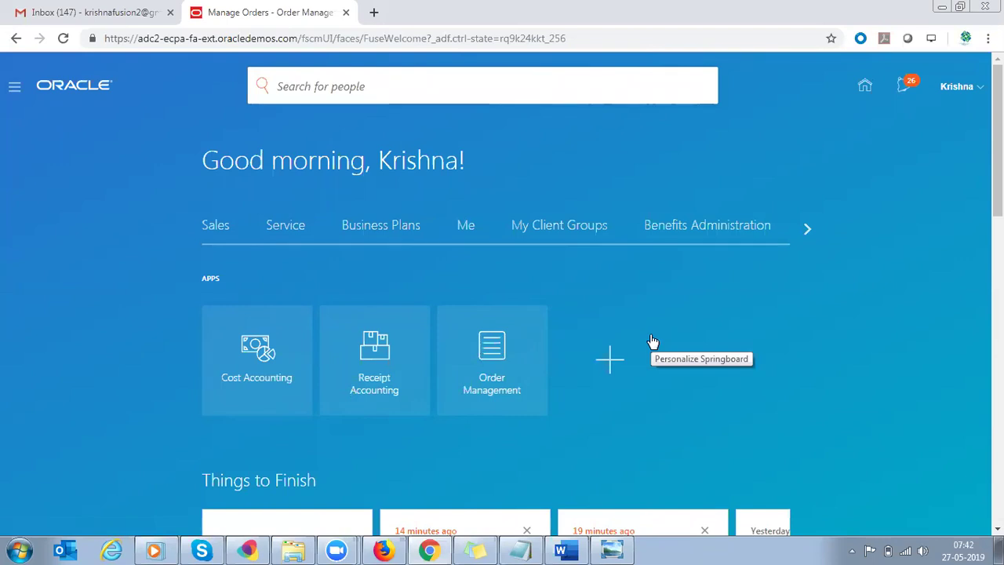
Open the springboard app personalization list and search its page text for 'Procur'
{"action": "left_click", "coordinate": [610, 359]}
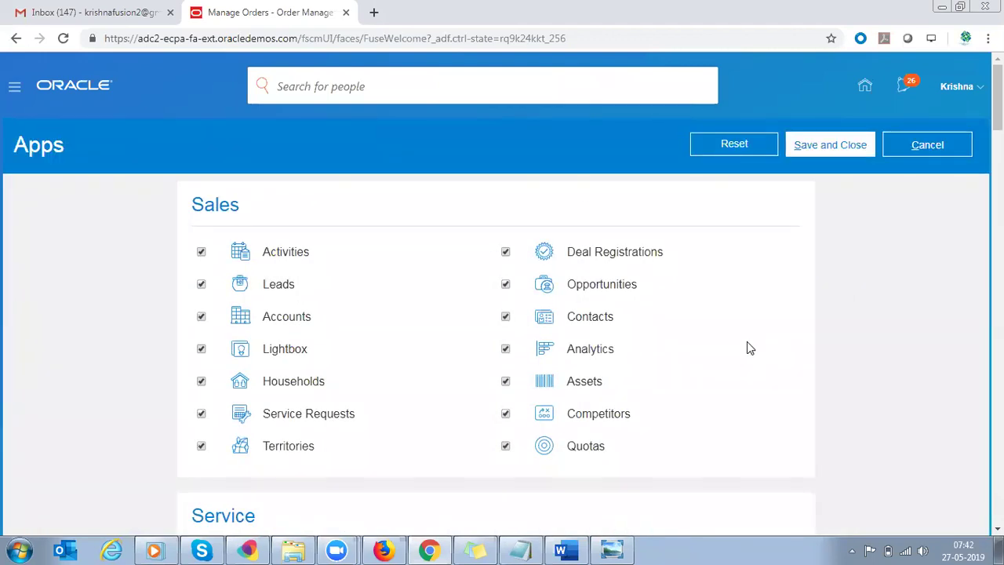
{"action": "scroll", "coordinate": [747, 342], "scroll_direction": "down", "scroll_amount": 4}
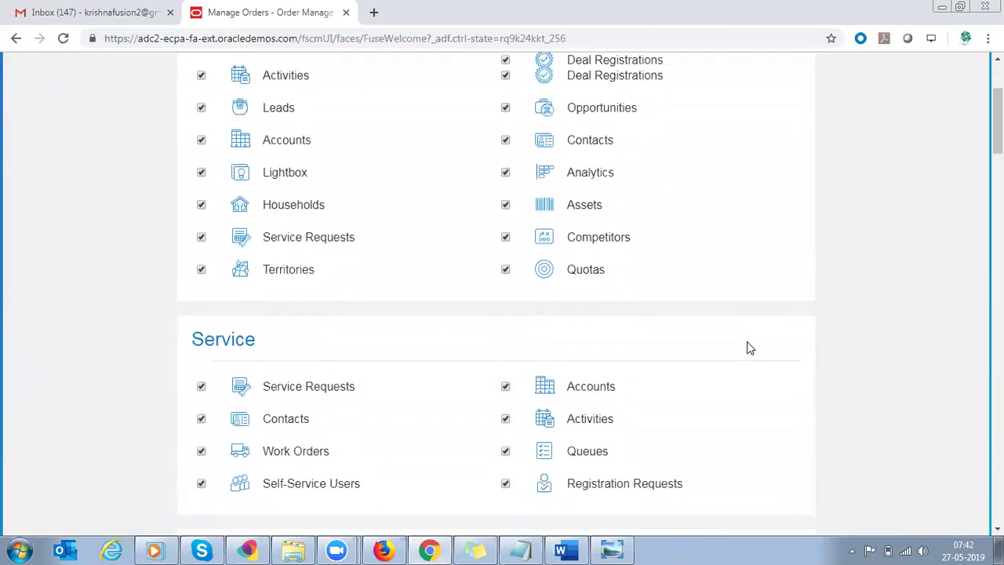
{"action": "scroll", "coordinate": [747, 348], "scroll_direction": "down", "scroll_amount": 4}
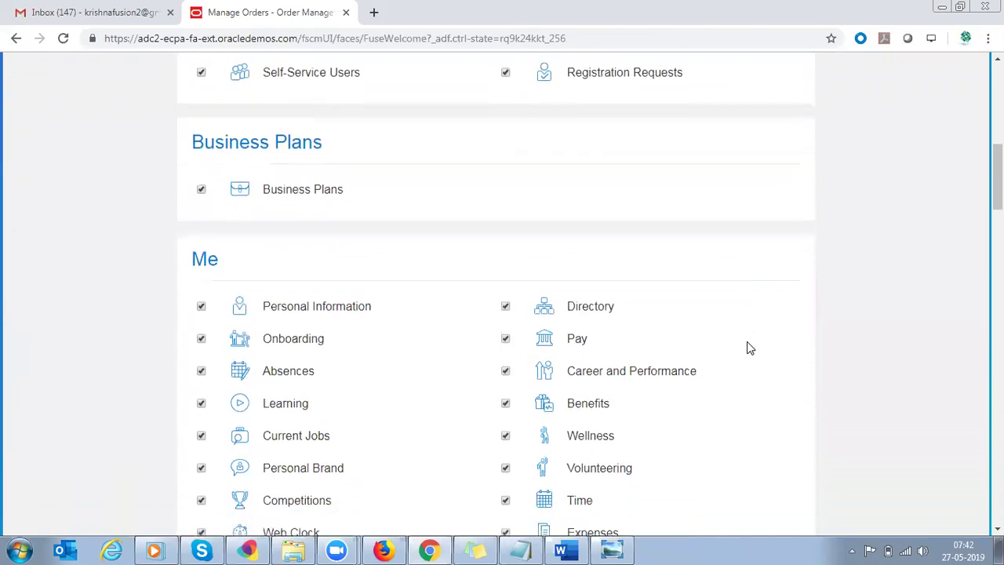
{"action": "scroll", "coordinate": [747, 348], "scroll_direction": "up", "scroll_amount": 8}
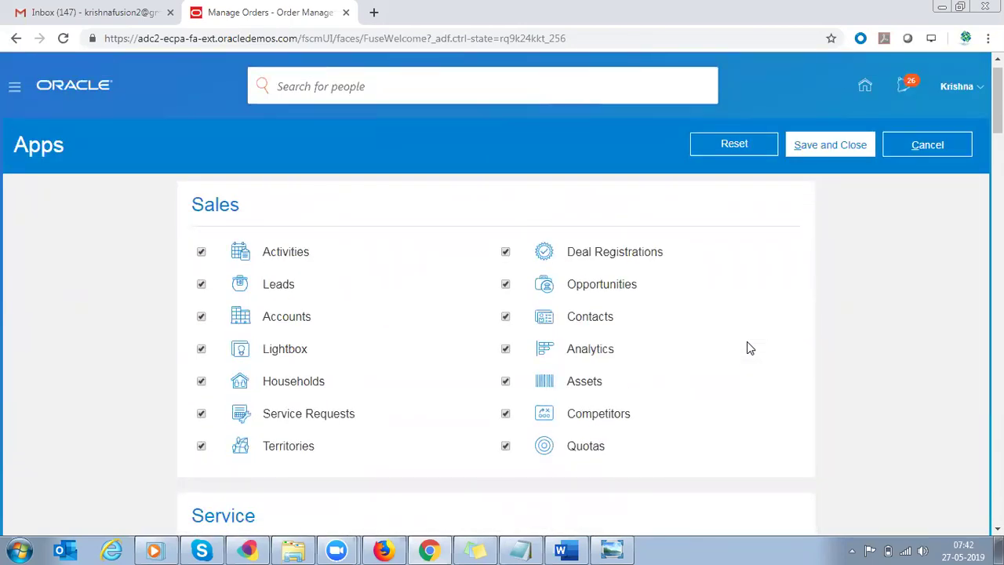
{"action": "key", "text": "ctrl+f"}
{"action": "type", "text": "Proc"}
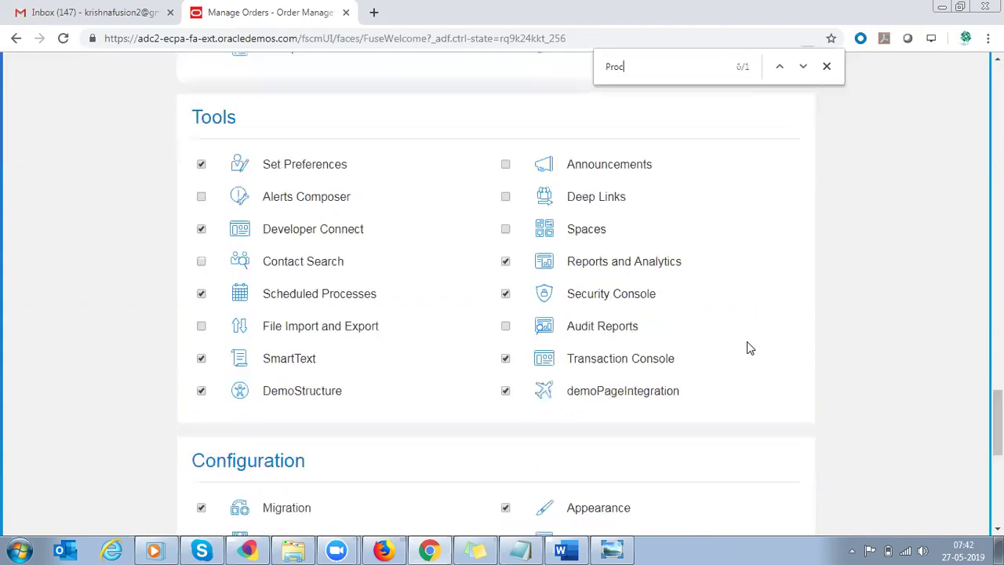
{"action": "type", "text": "urr"}
{"action": "scroll", "coordinate": [747, 347], "scroll_direction": "up", "scroll_amount": 5}
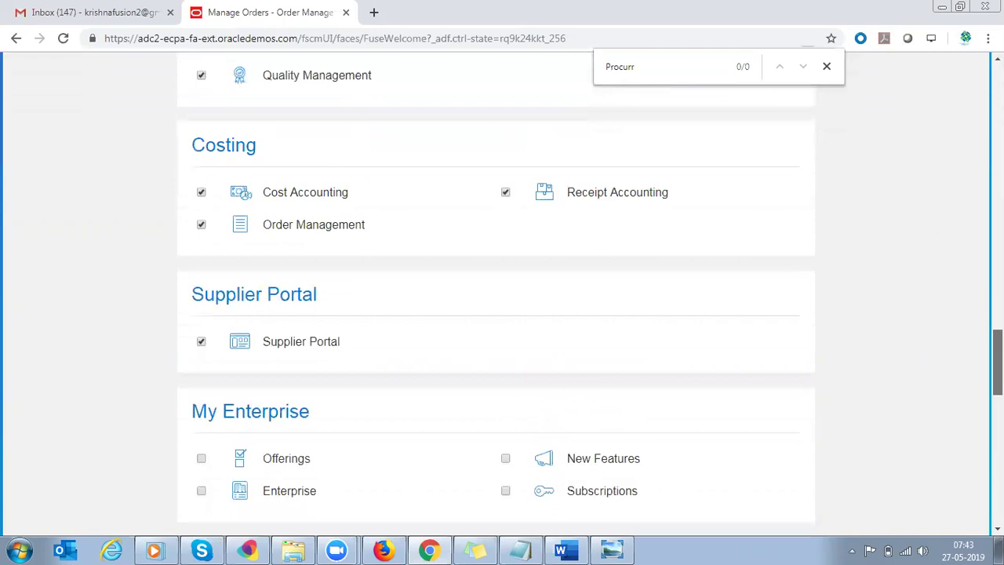
{"action": "scroll", "coordinate": [972, 323], "scroll_direction": "up", "scroll_amount": 3}
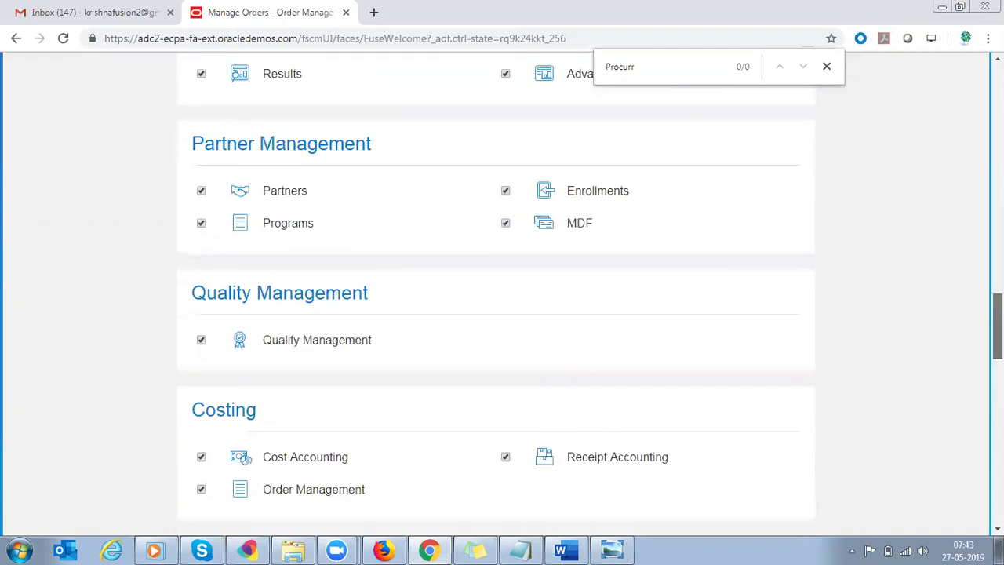
{"action": "left_click", "coordinate": [647, 73]}
{"action": "key", "text": "BackSpace"}
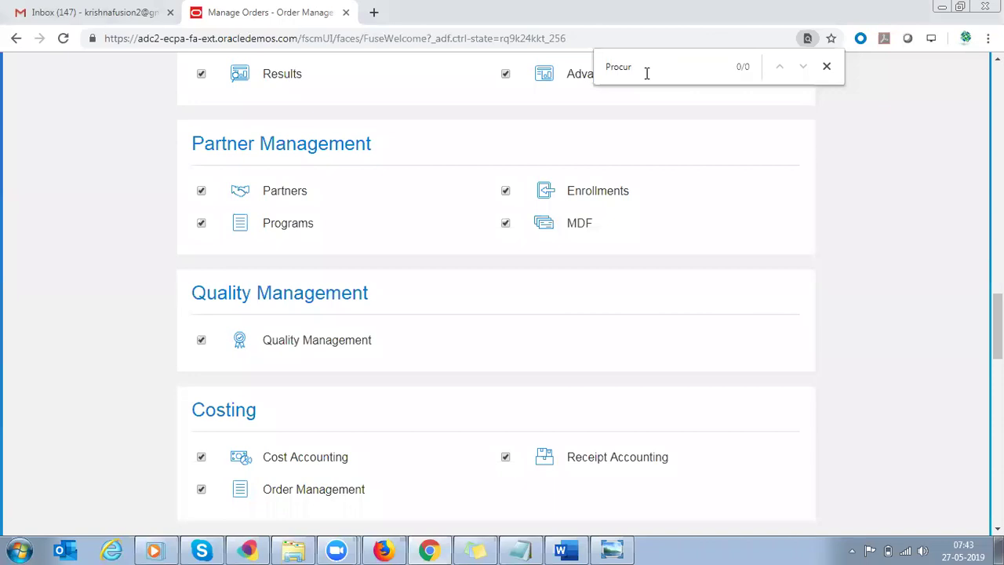
Close the page search and leave app personalization without saving changes
{"action": "left_click", "coordinate": [826, 67]}
{"action": "scroll", "coordinate": [808, 218], "scroll_direction": "down", "scroll_amount": 3}
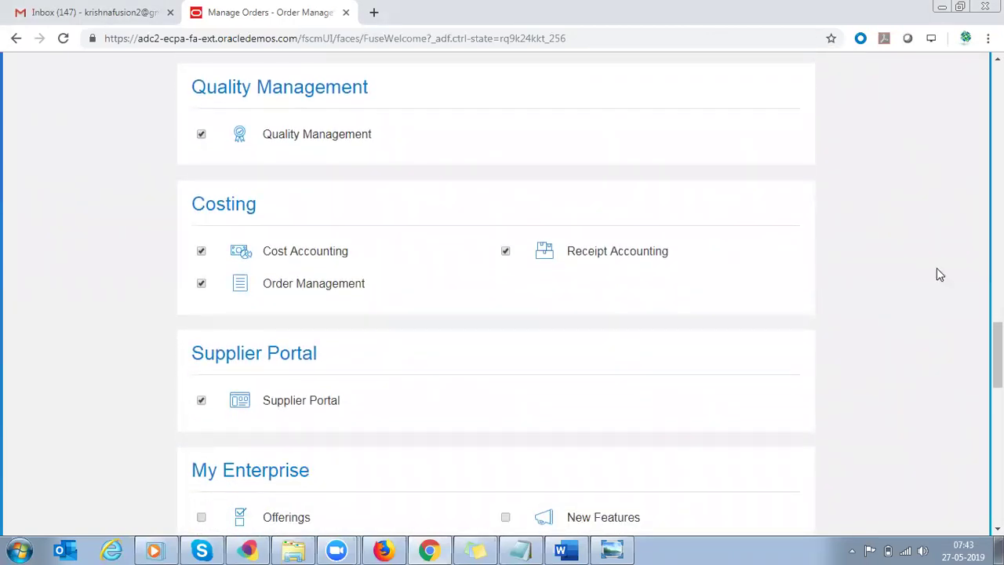
{"action": "left_click_drag", "start_coordinate": [998, 353], "coordinate": [997, 416]}
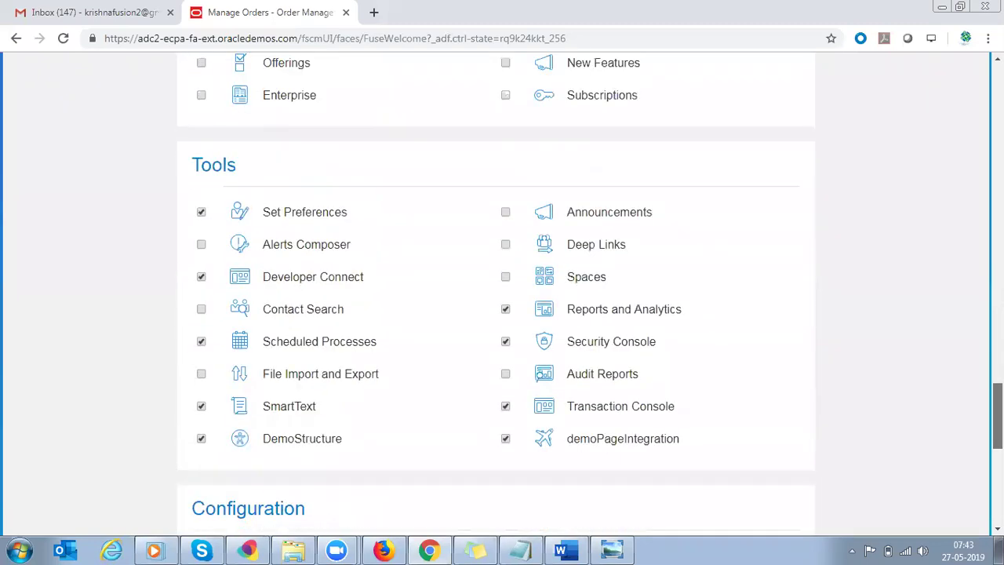
{"action": "left_click_drag", "start_coordinate": [998, 416], "coordinate": [997, 97]}
{"action": "left_click", "coordinate": [936, 153]}
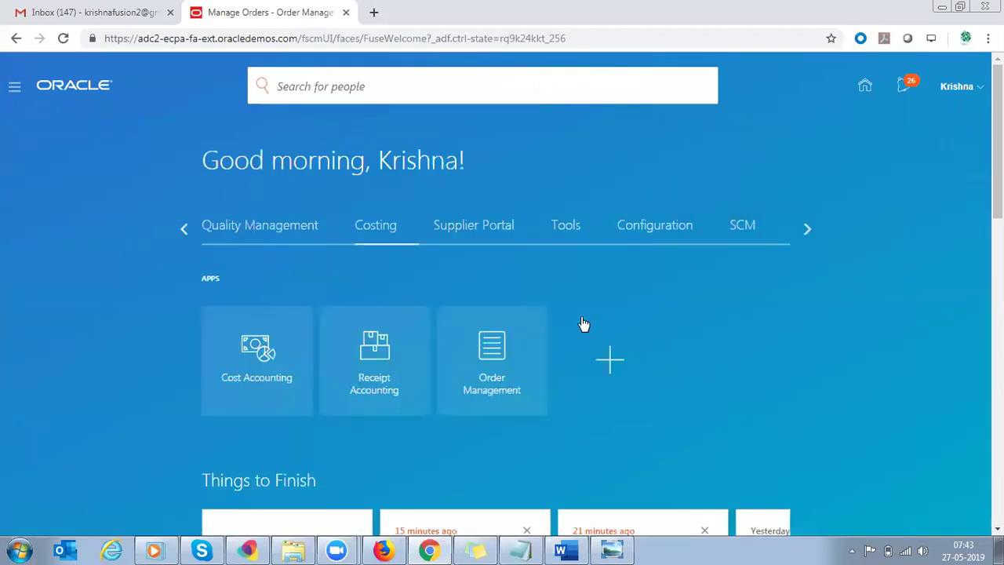
Show the earlier springboard groups, then reload the Fusion home in the Firefox window
{"action": "left_click", "coordinate": [183, 229]}
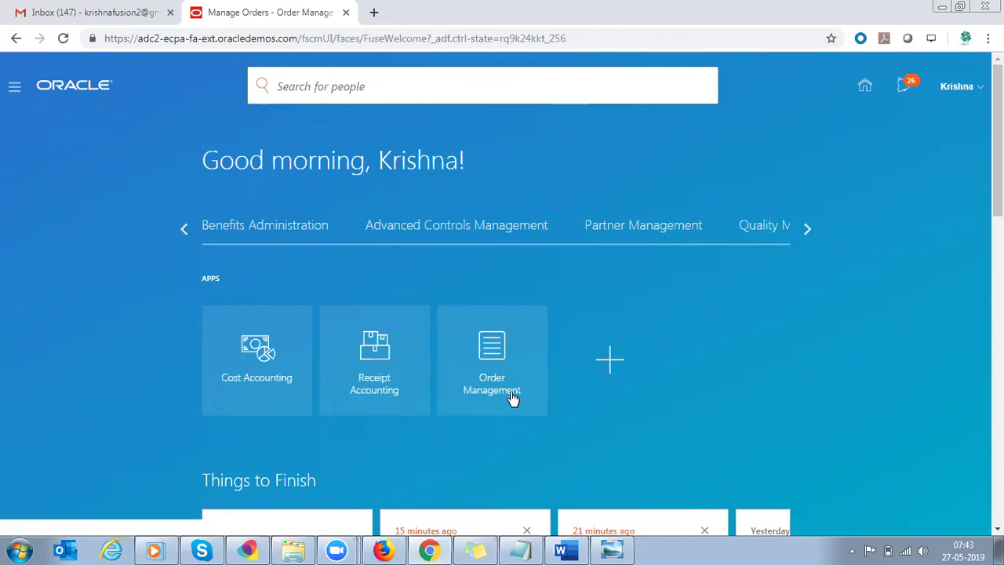
{"action": "left_click", "coordinate": [383, 550]}
{"action": "left_click", "coordinate": [866, 73]}
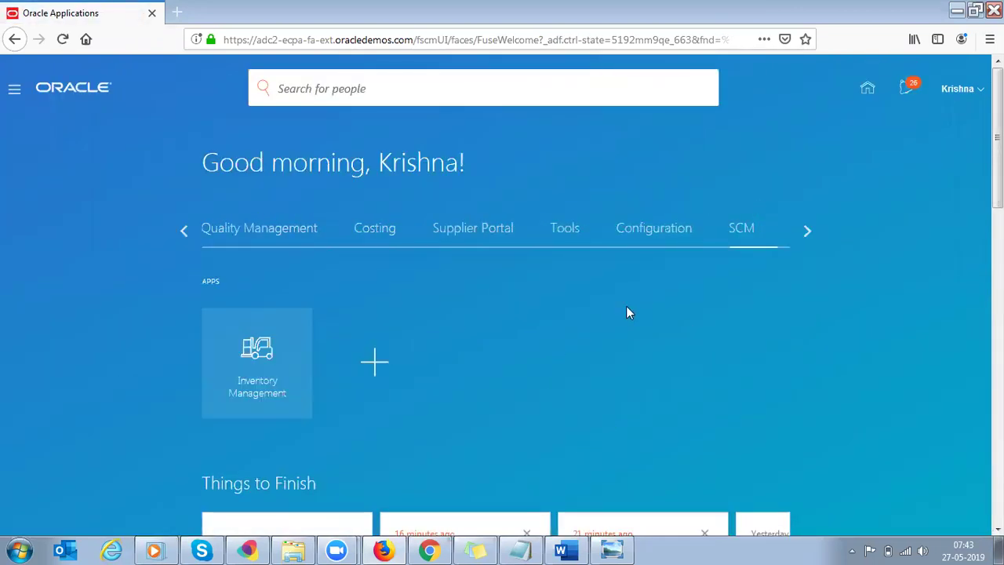
Open the Security Console's Users list, search for the user by name, and open the account
{"action": "left_click", "coordinate": [566, 229]}
{"action": "left_click", "coordinate": [728, 360]}
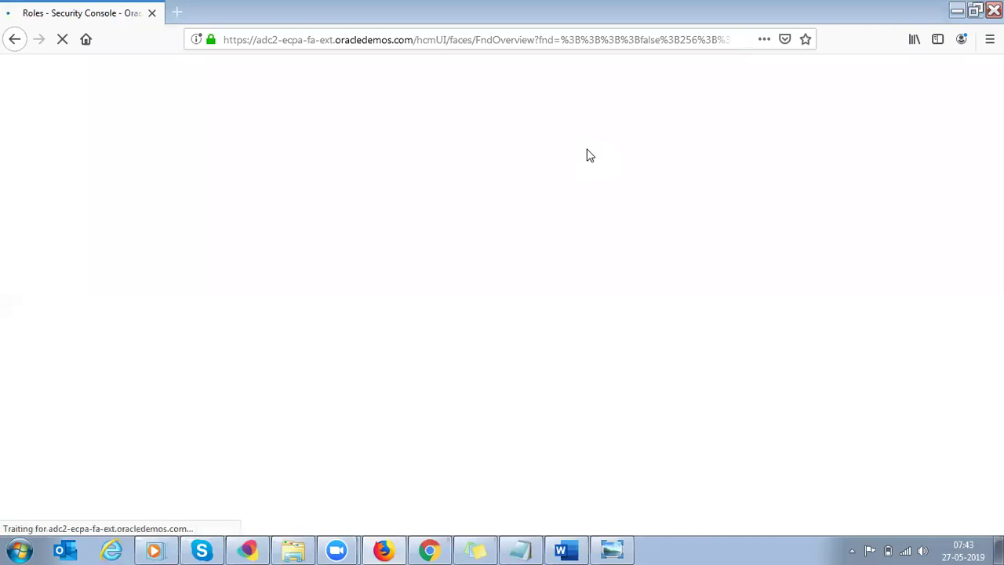
{"action": "left_click", "coordinate": [880, 201]}
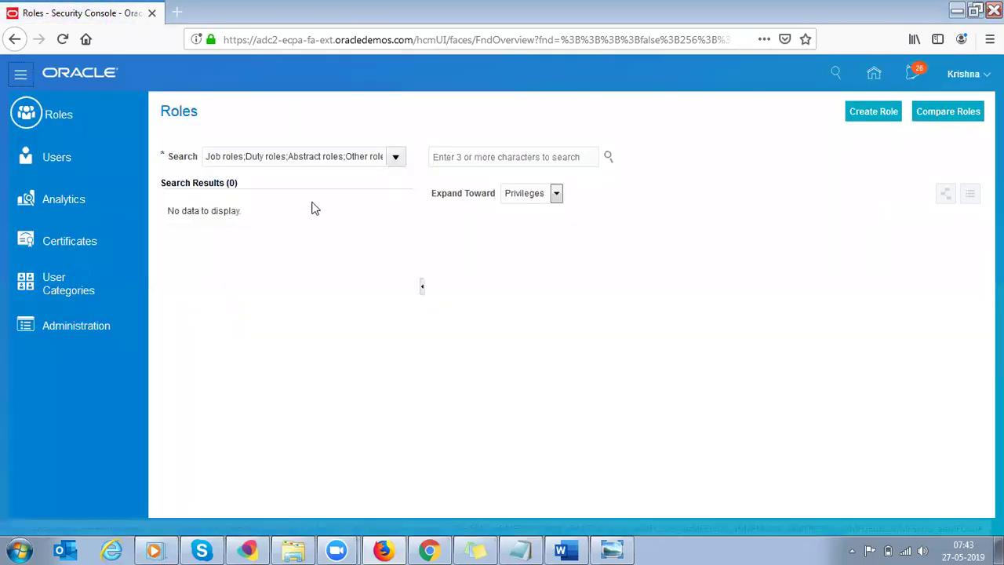
{"action": "left_click", "coordinate": [93, 161]}
{"action": "left_click", "coordinate": [410, 159]}
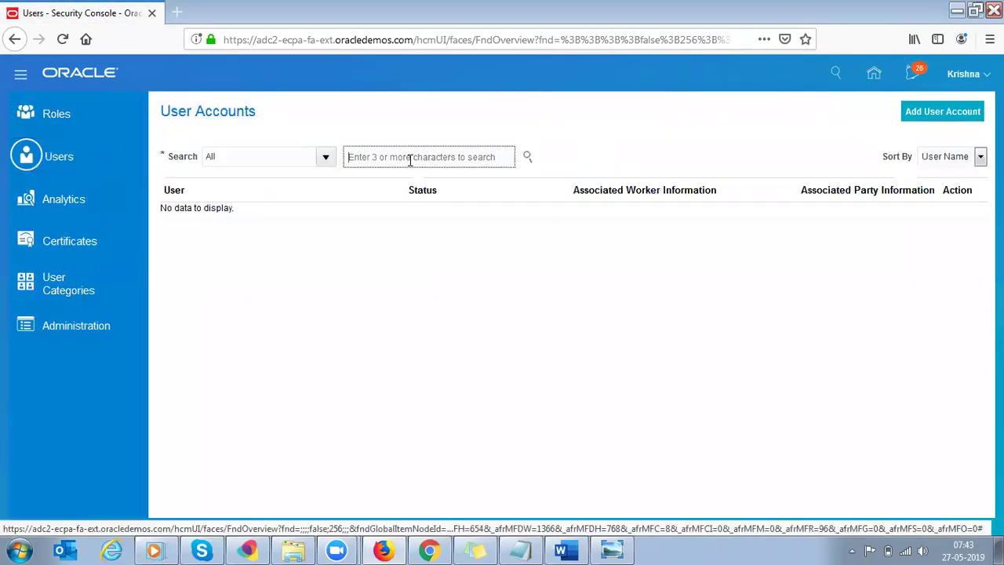
{"action": "type", "text": "Krishna"}
{"action": "key", "text": "Return"}
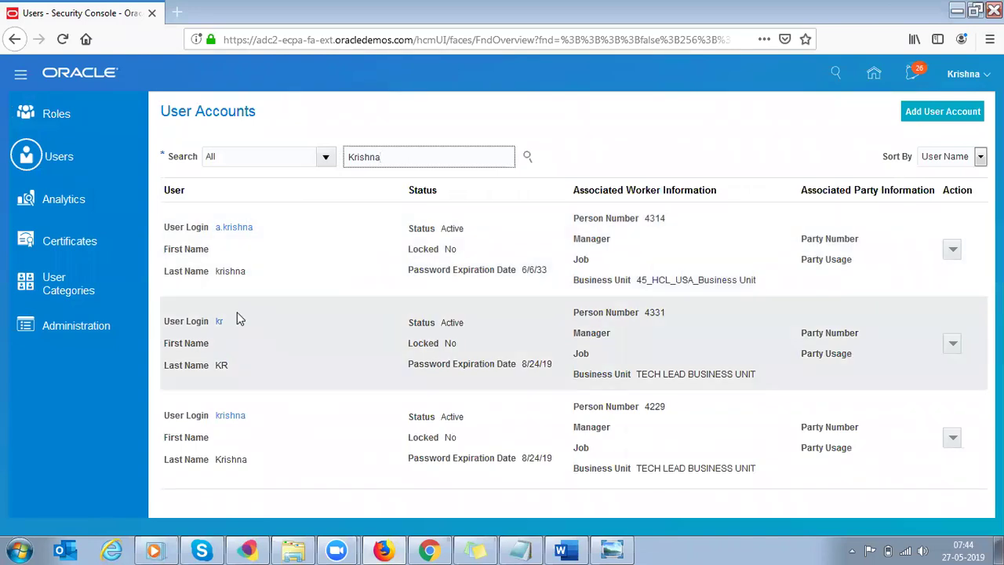
{"action": "left_click", "coordinate": [230, 417]}
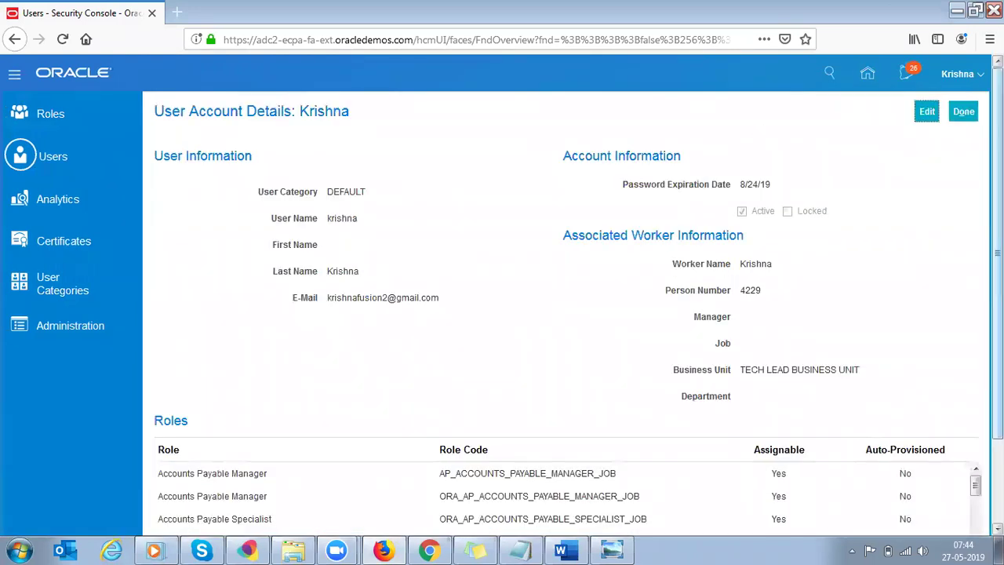
Review the assigned roles, selecting the Buyer and Order Promising Manager role names
{"action": "scroll", "coordinate": [988, 353], "scroll_direction": "down", "scroll_amount": 3}
{"action": "scroll", "coordinate": [978, 523], "scroll_direction": "down", "scroll_amount": 3}
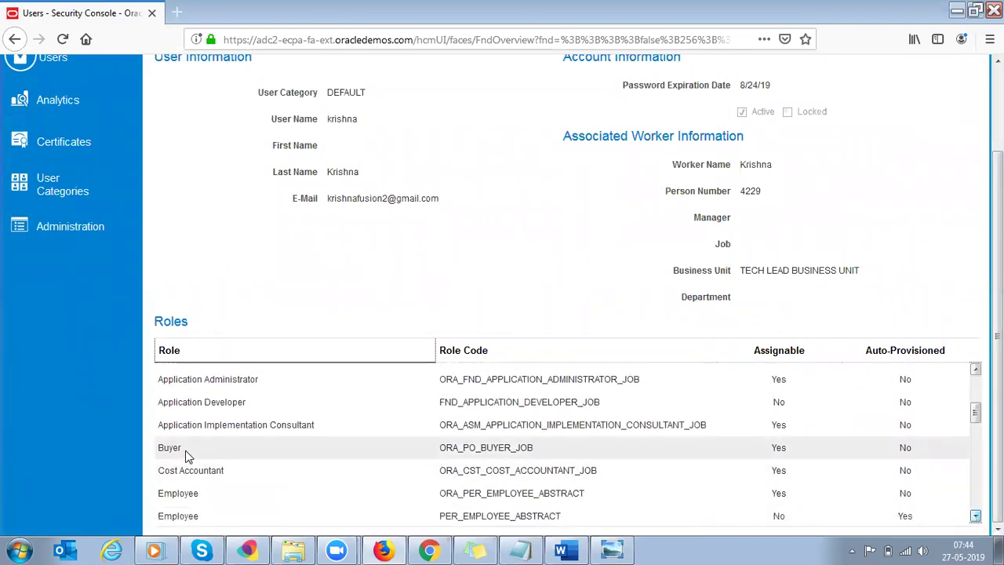
{"action": "double_click", "coordinate": [170, 448]}
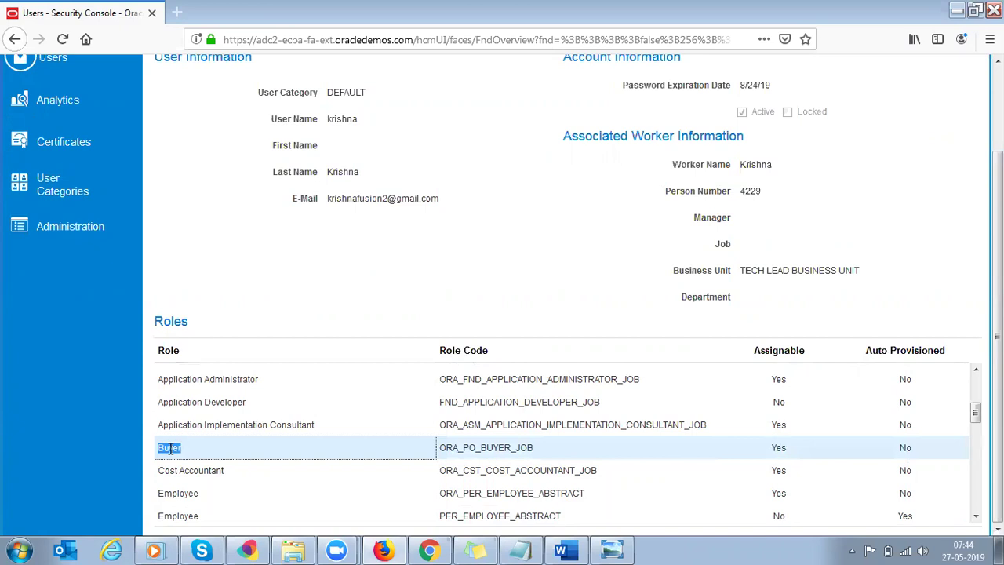
{"action": "left_click", "coordinate": [975, 519]}
{"action": "left_click", "coordinate": [976, 519]}
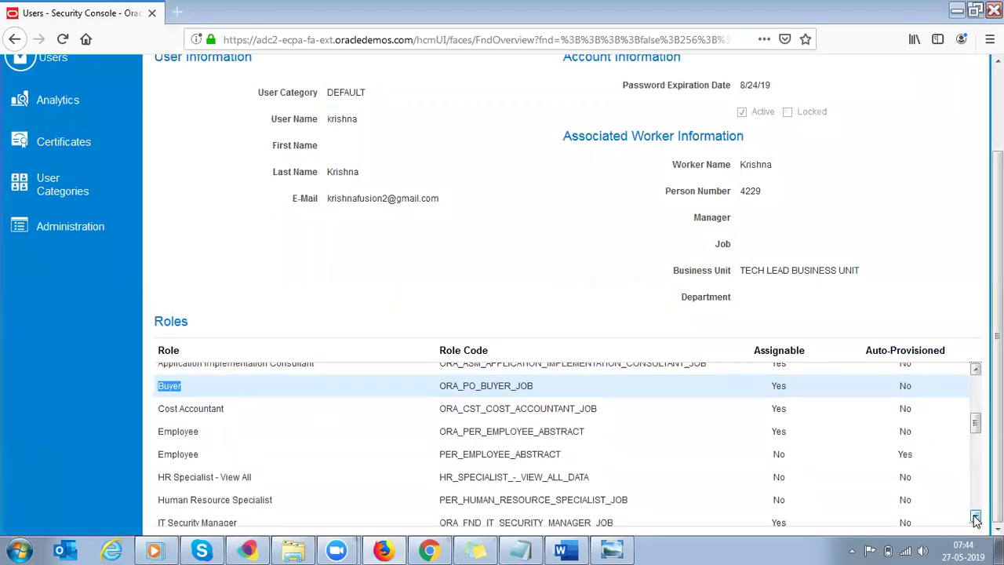
{"action": "left_click", "coordinate": [976, 519]}
{"action": "left_click", "coordinate": [976, 519]}
{"action": "left_click", "coordinate": [975, 518]}
{"action": "left_click", "coordinate": [976, 519]}
{"action": "left_click", "coordinate": [976, 519]}
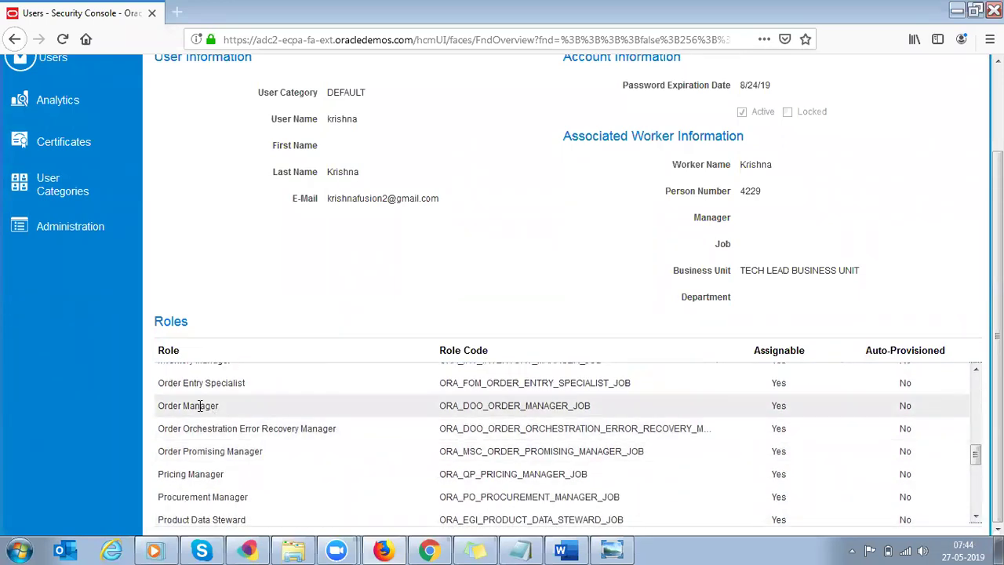
{"action": "double_click", "coordinate": [233, 446]}
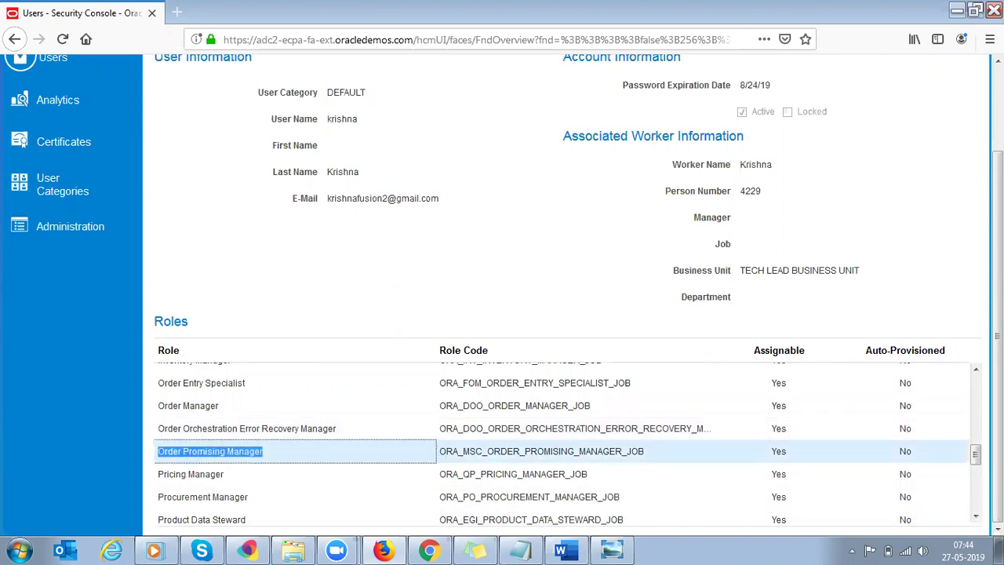
Scroll to the supplier-related roles, then return to the original Chrome window
{"action": "left_click", "coordinate": [975, 516]}
{"action": "left_click", "coordinate": [975, 516]}
{"action": "left_click", "coordinate": [975, 516]}
{"action": "left_click", "coordinate": [975, 516]}
{"action": "left_click", "coordinate": [974, 516]}
{"action": "left_click", "coordinate": [975, 516]}
{"action": "left_click", "coordinate": [975, 516]}
{"action": "left_click", "coordinate": [975, 516]}
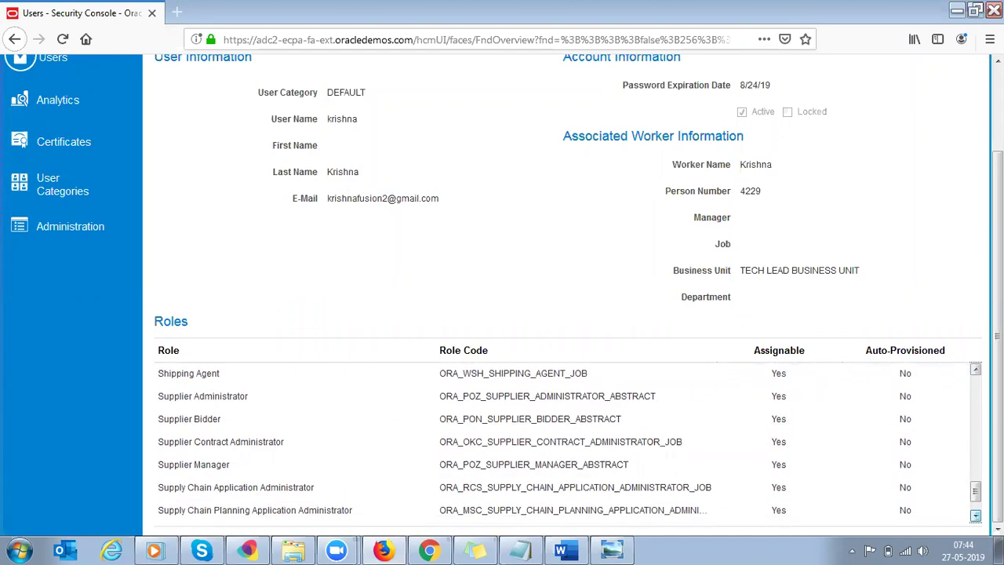
{"action": "key", "text": "alt+Tab"}
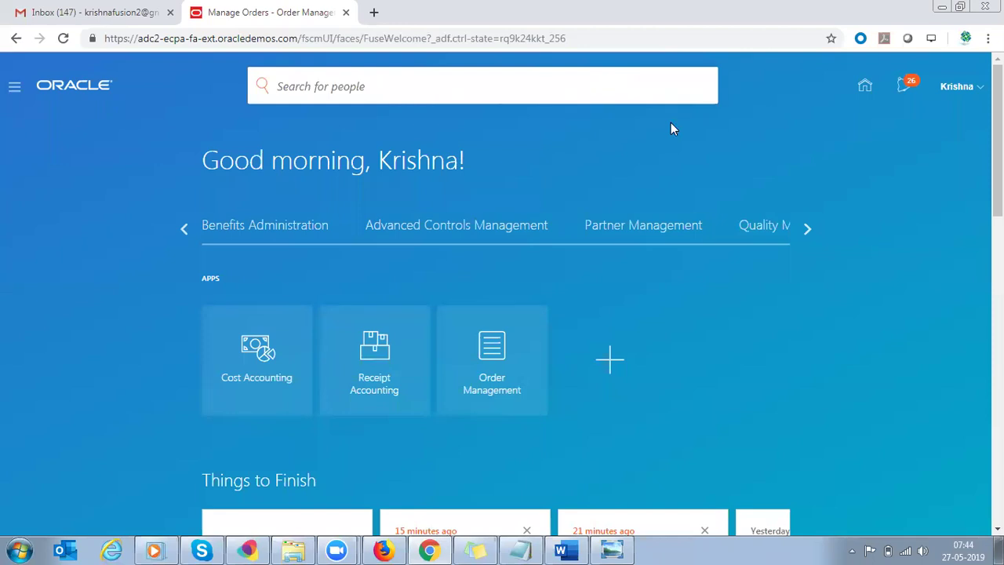
Reopen the springboard app personalization list, scroll through it, and cancel without saving
{"action": "left_click", "coordinate": [610, 361]}
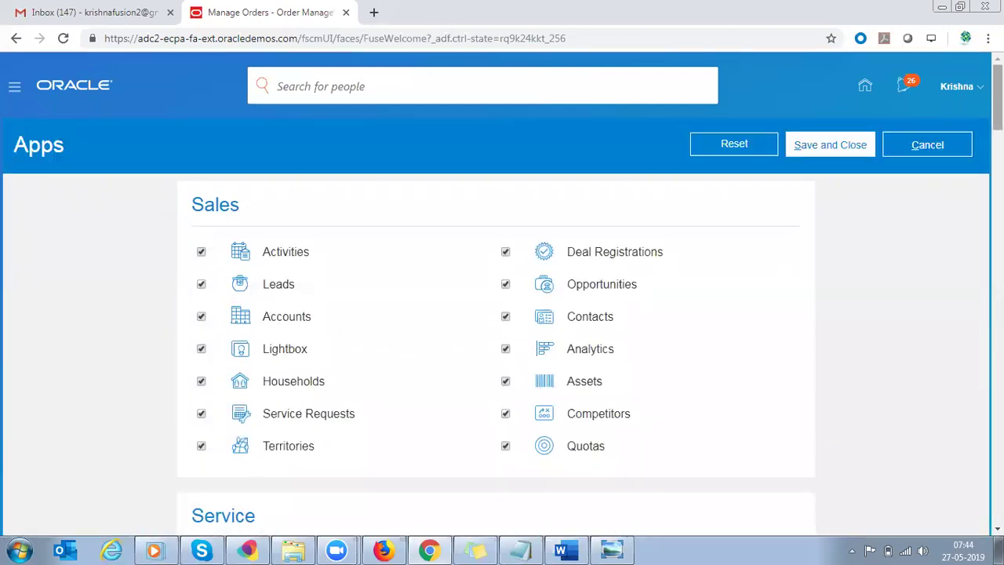
{"action": "scroll", "coordinate": [502, 314], "scroll_direction": "down", "scroll_amount": 9}
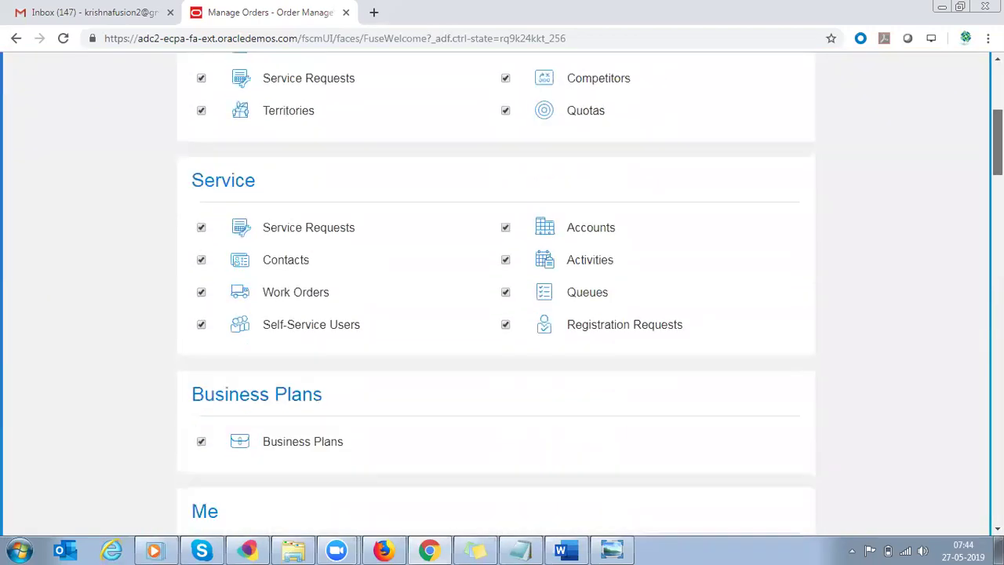
{"action": "scroll", "coordinate": [502, 314], "scroll_direction": "down", "scroll_amount": 3}
{"action": "scroll", "coordinate": [502, 314], "scroll_direction": "down", "scroll_amount": 1}
{"action": "scroll", "coordinate": [502, 314], "scroll_direction": "up", "scroll_amount": 7}
{"action": "scroll", "coordinate": [502, 314], "scroll_direction": "up", "scroll_amount": 6}
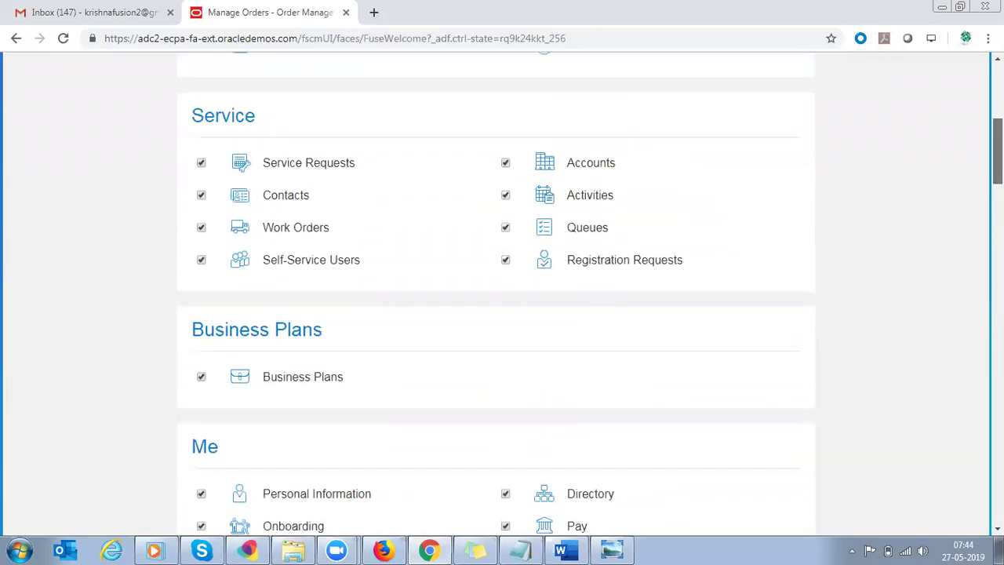
{"action": "left_click", "coordinate": [926, 145]}
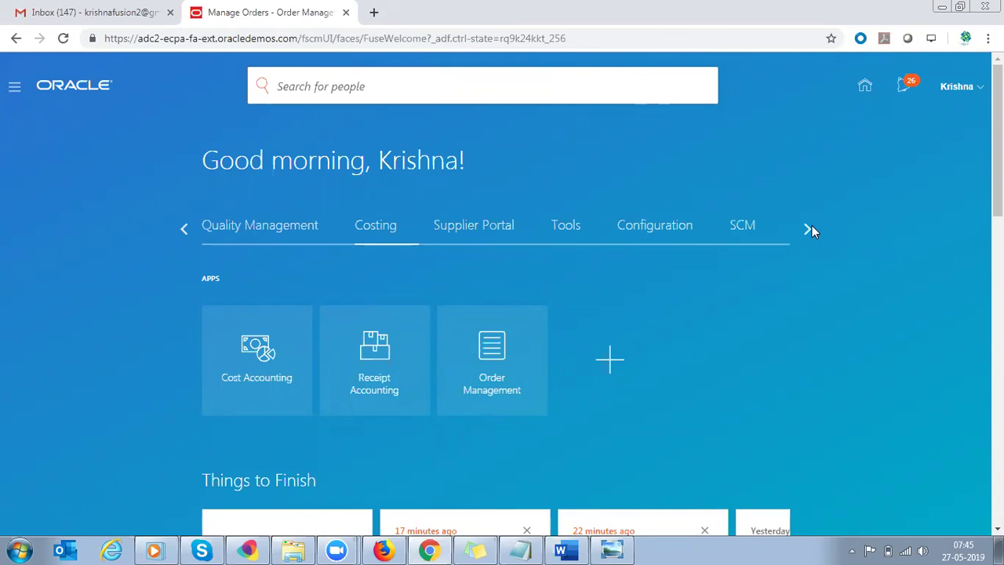
Show the Configuration group and search the app personalization list for 'configuration'
{"action": "left_click", "coordinate": [659, 230]}
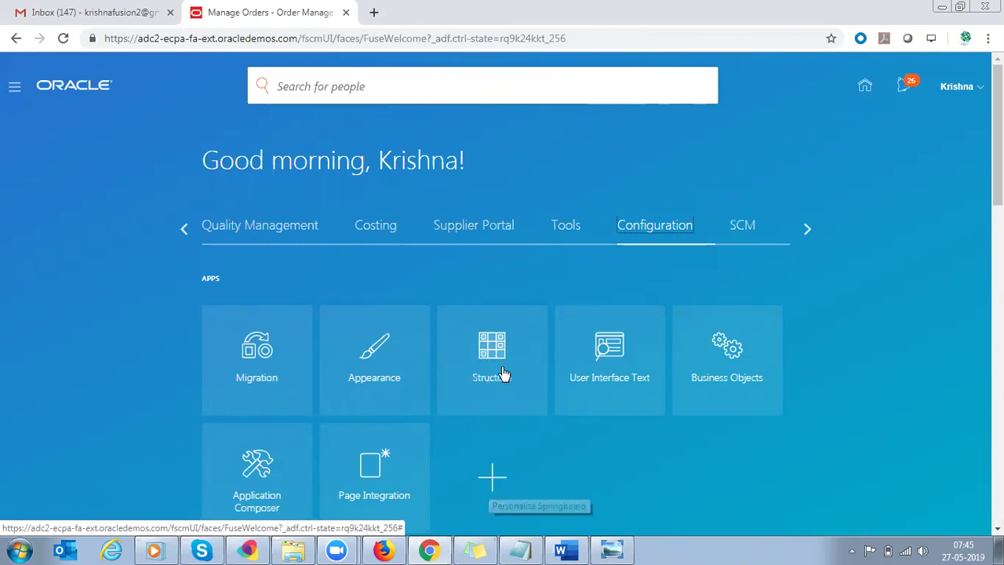
{"action": "left_click", "coordinate": [491, 482]}
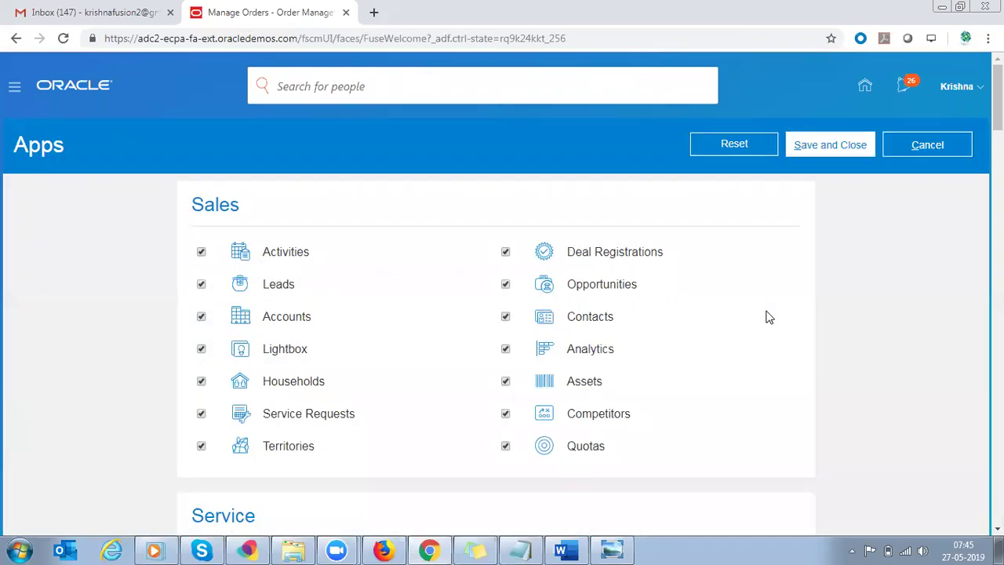
{"action": "key", "text": "ctrl+f"}
{"action": "type", "text": "confi"}
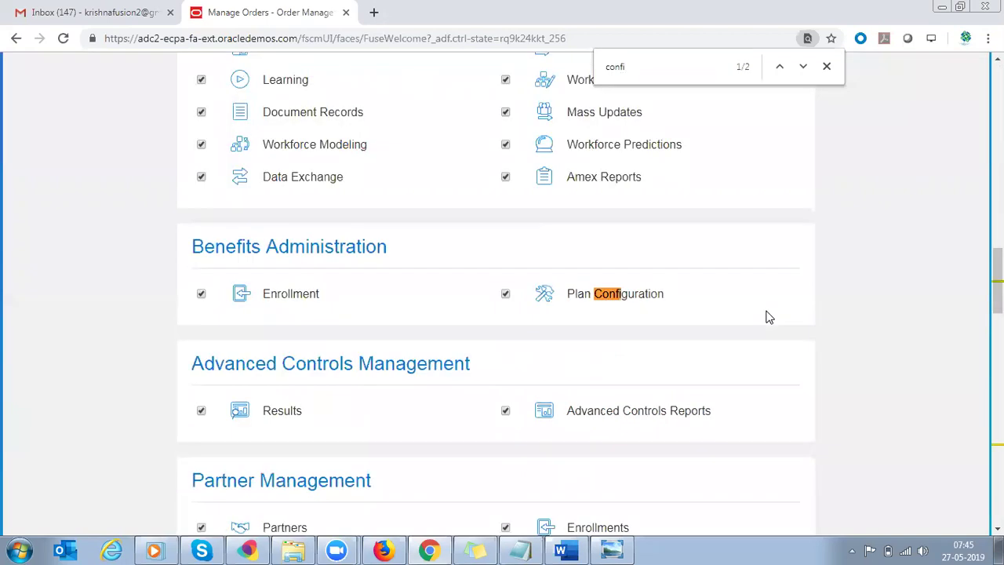
{"action": "type", "text": "guration"}
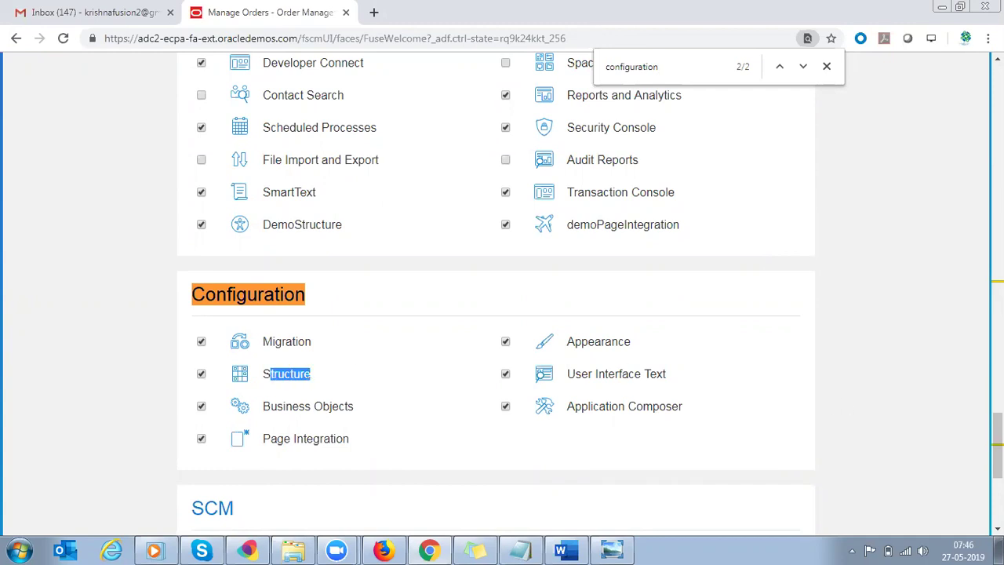
{"action": "left_click_drag", "start_coordinate": [997, 445], "coordinate": [997, 90]}
Leave personalization unchanged, close the find bar, and open the user settings menu
{"action": "left_click", "coordinate": [919, 150]}
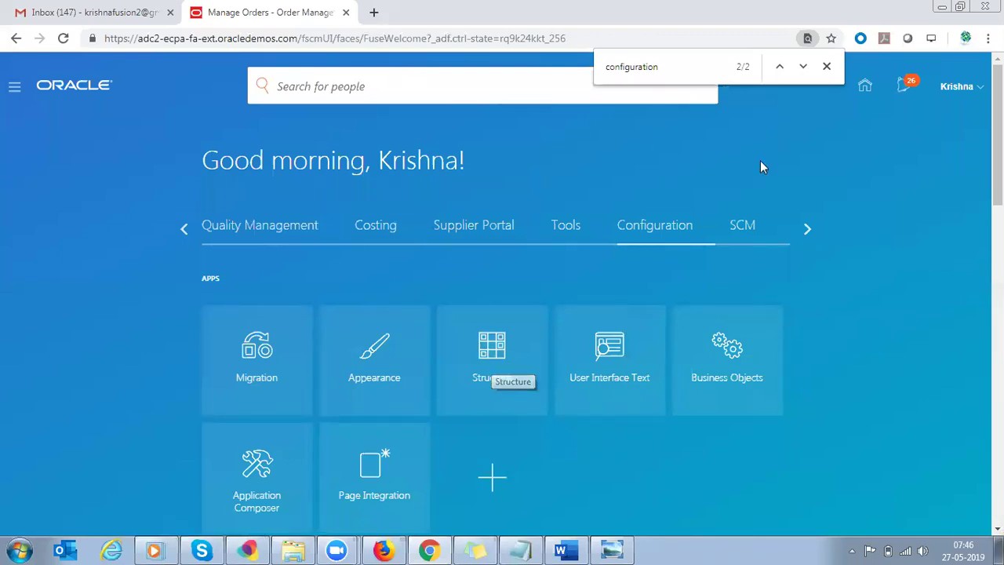
{"action": "left_click", "coordinate": [827, 66]}
{"action": "left_click", "coordinate": [961, 86]}
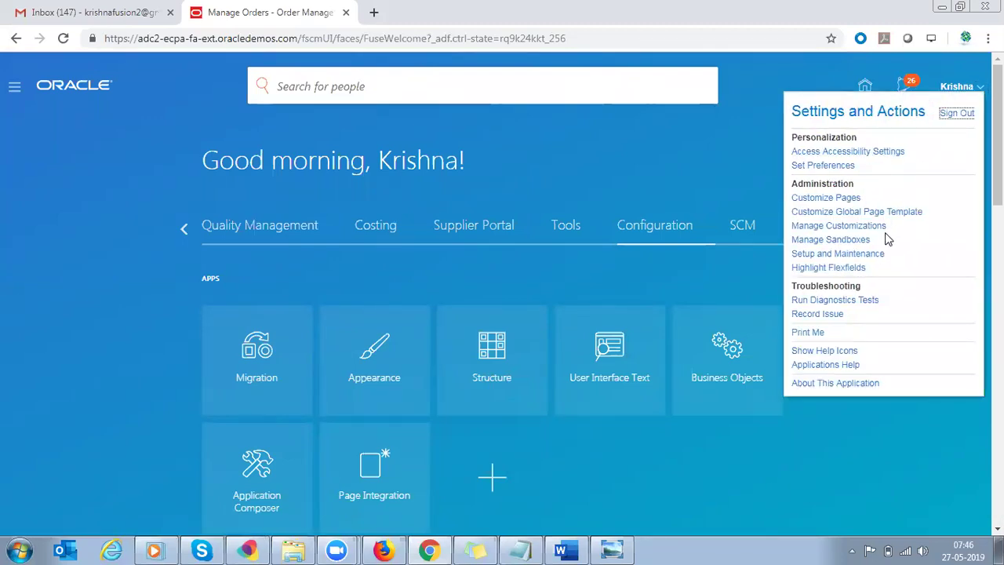
From Manage Sandboxes, bring up the Create Sandbox form prefilled with ApplCoreLongSB_
{"action": "left_click", "coordinate": [836, 241]}
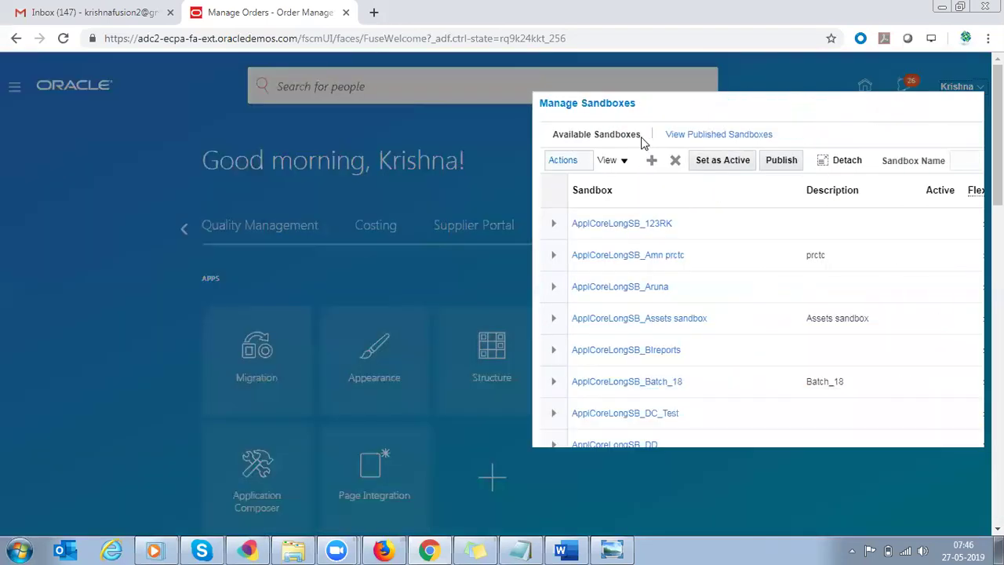
{"action": "left_click", "coordinate": [426, 160]}
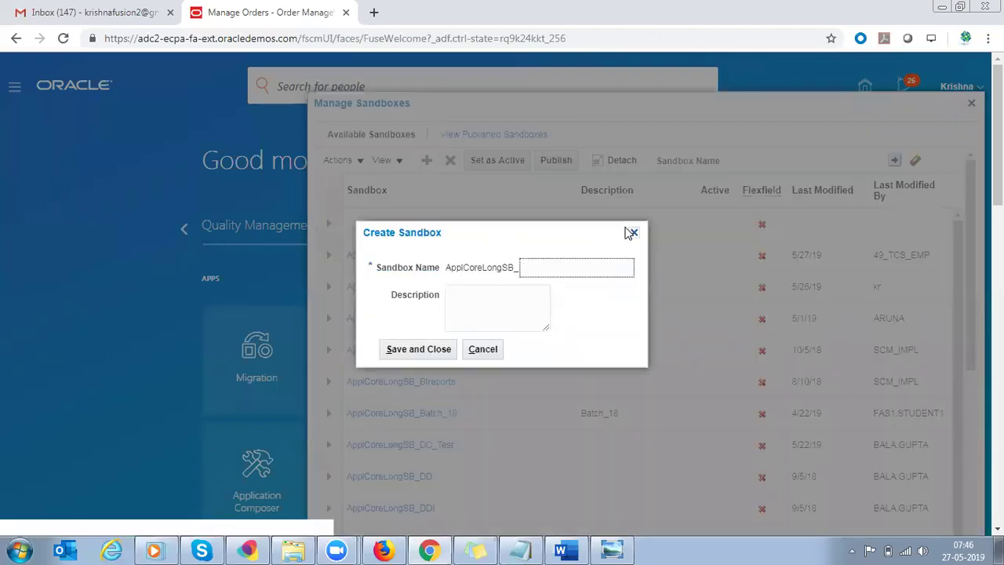
{"action": "left_click", "coordinate": [632, 233]}
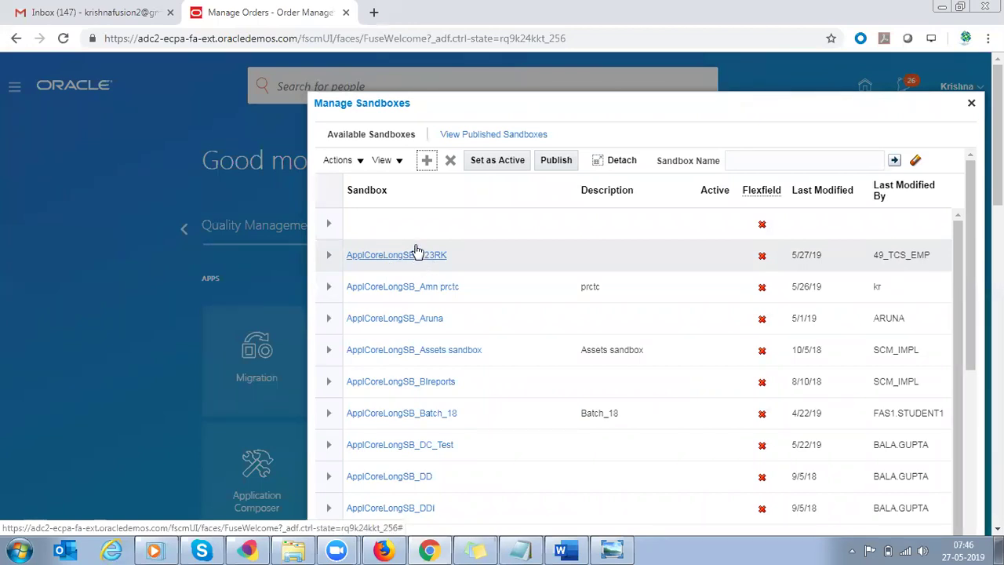
{"action": "left_click", "coordinate": [430, 160]}
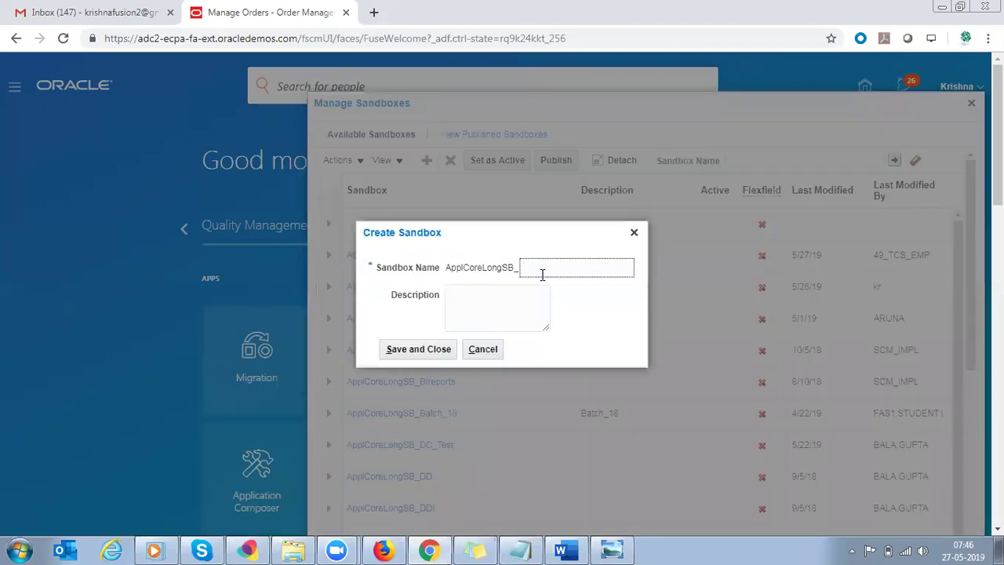
Save a new sandbox named 'ApplCoreLongSB_Icons to display', using the name as its description
{"action": "type", "text": "lcnol"}
{"action": "type", "text": "s to displa"}
{"action": "type", "text": "y"}
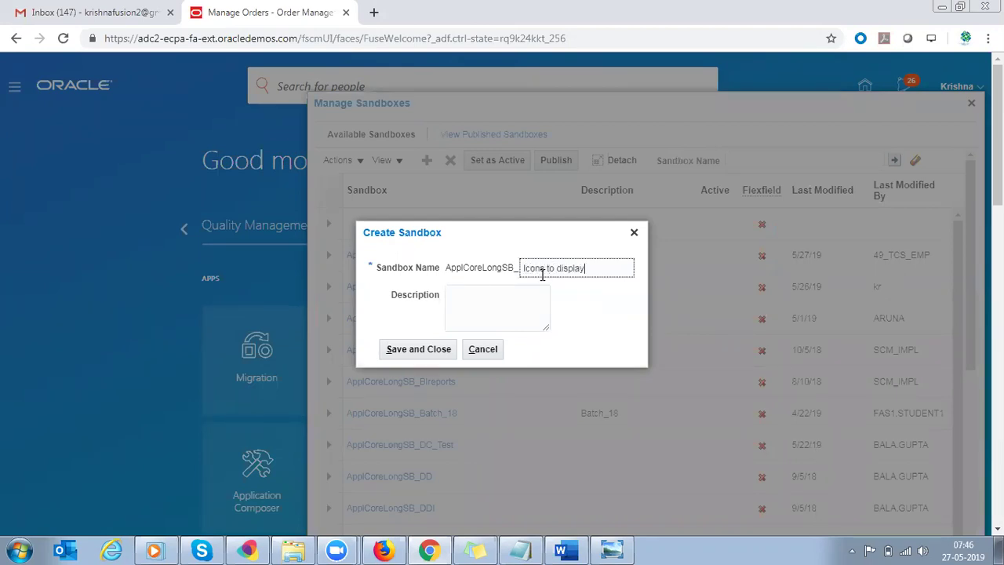
{"action": "triple_click", "coordinate": [593, 271]}
{"action": "key", "text": "ctrl+c"}
{"action": "key", "text": "Tab"}
{"action": "key", "text": "ctrl+v"}
{"action": "left_click", "coordinate": [415, 350]}
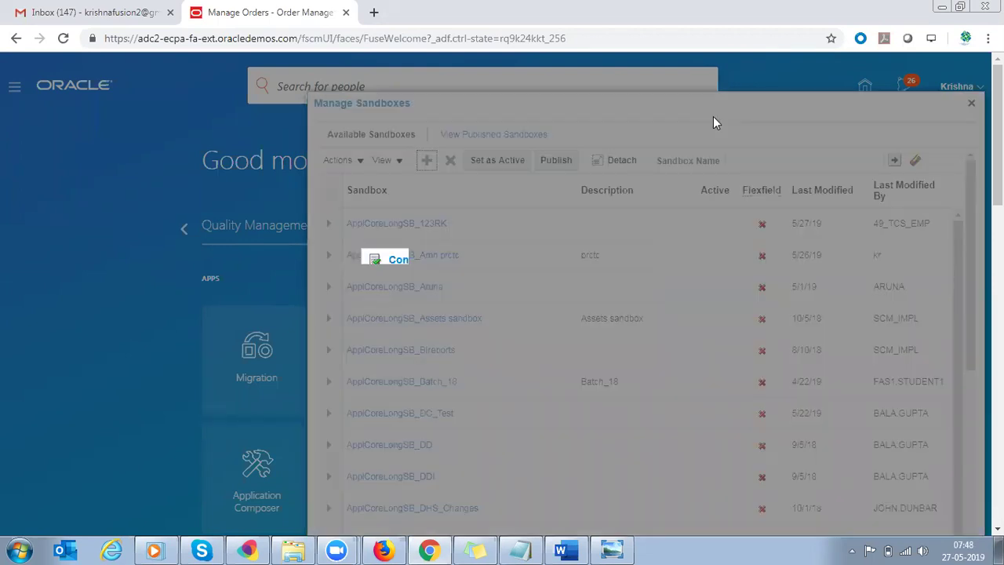
{"action": "key", "text": "Return"}
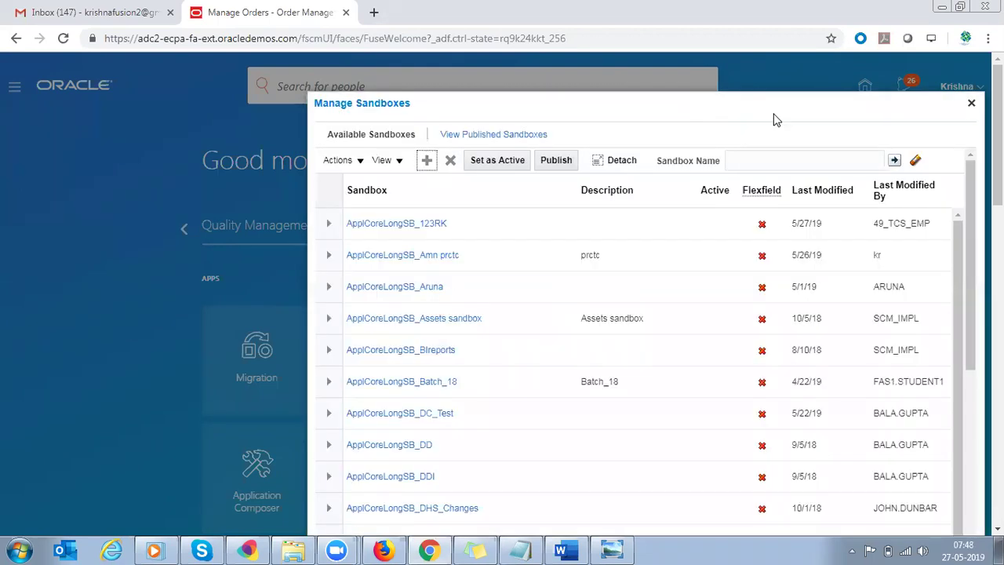
Set the Icons to display sandbox as active and open the Structure navigation configuration
{"action": "left_click_drag", "start_coordinate": [979, 280], "coordinate": [979, 385]}
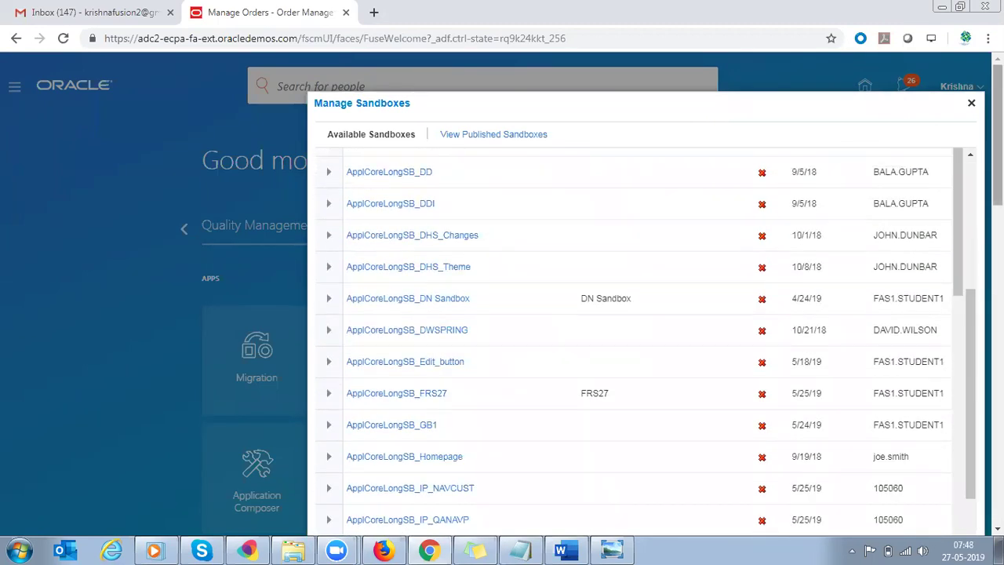
{"action": "scroll", "coordinate": [980, 384], "scroll_direction": "down", "scroll_amount": 3}
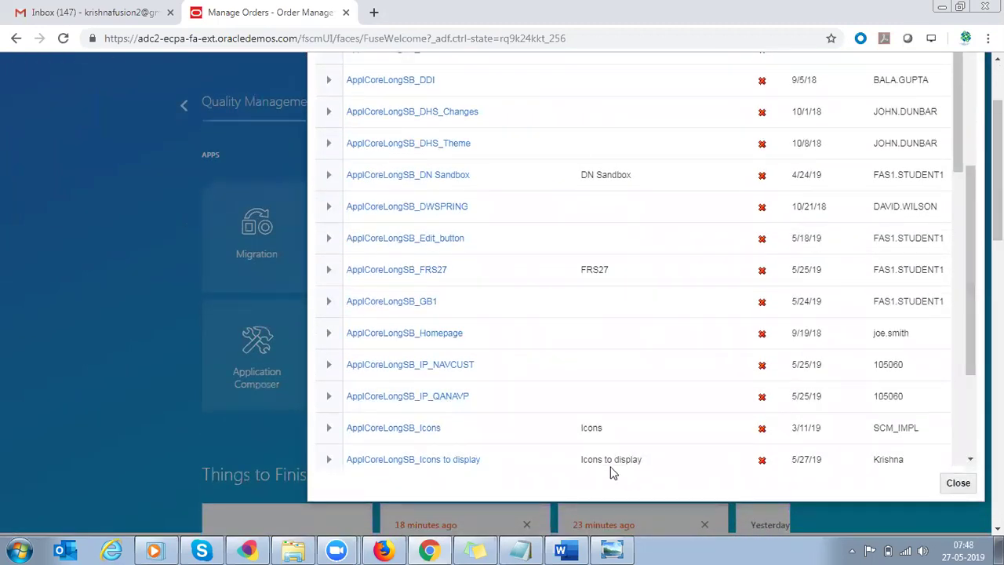
{"action": "left_click", "coordinate": [611, 464]}
{"action": "left_click_drag", "start_coordinate": [970, 337], "coordinate": [963, 193]}
{"action": "scroll", "coordinate": [963, 192], "scroll_direction": "up", "scroll_amount": 3}
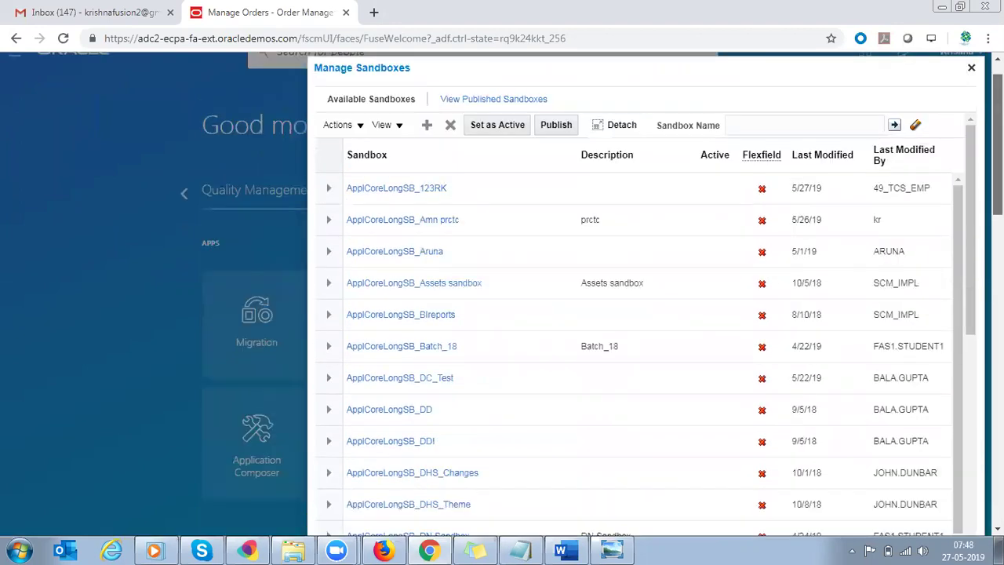
{"action": "left_click", "coordinate": [497, 161]}
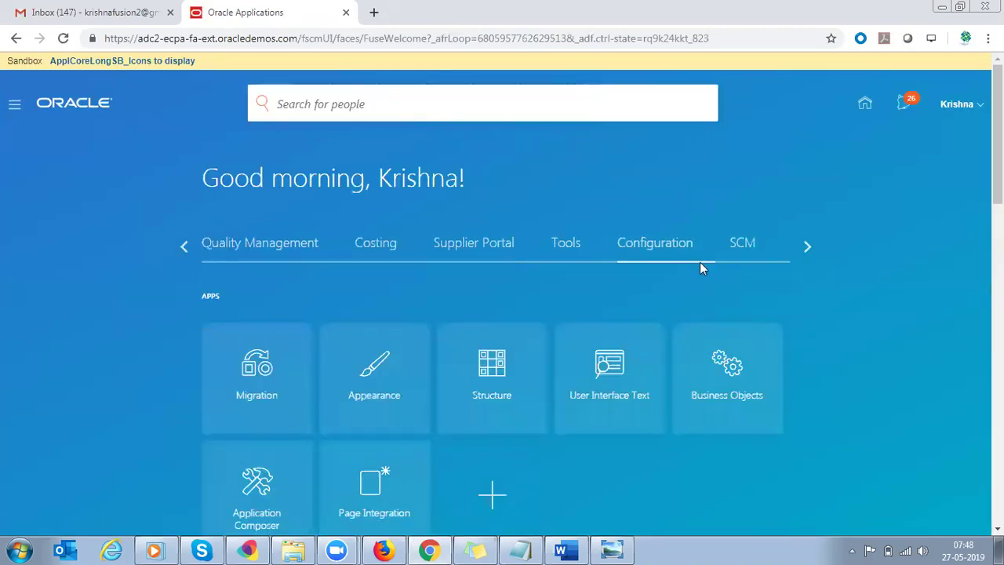
{"action": "left_click", "coordinate": [502, 382]}
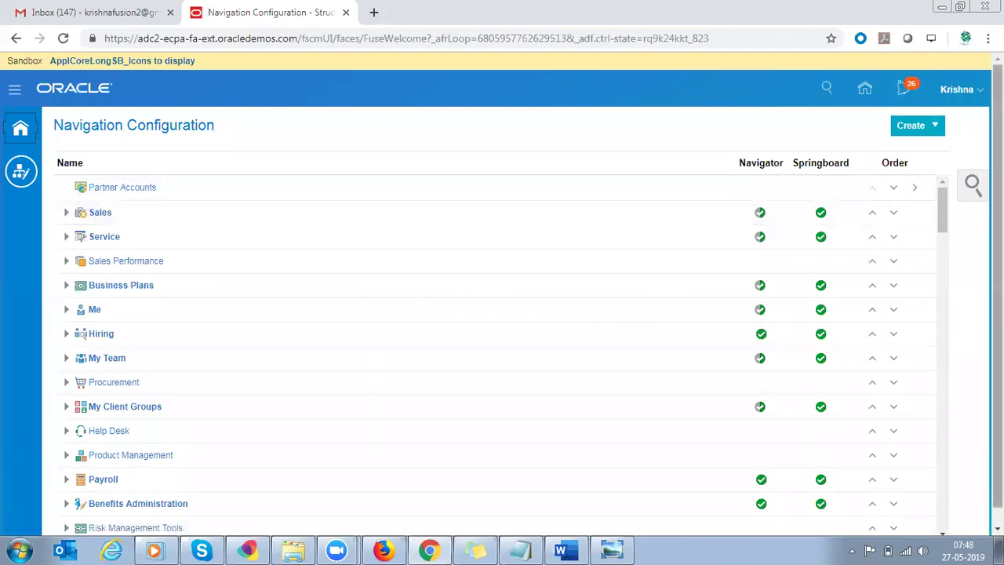
{"action": "left_click", "coordinate": [761, 161]}
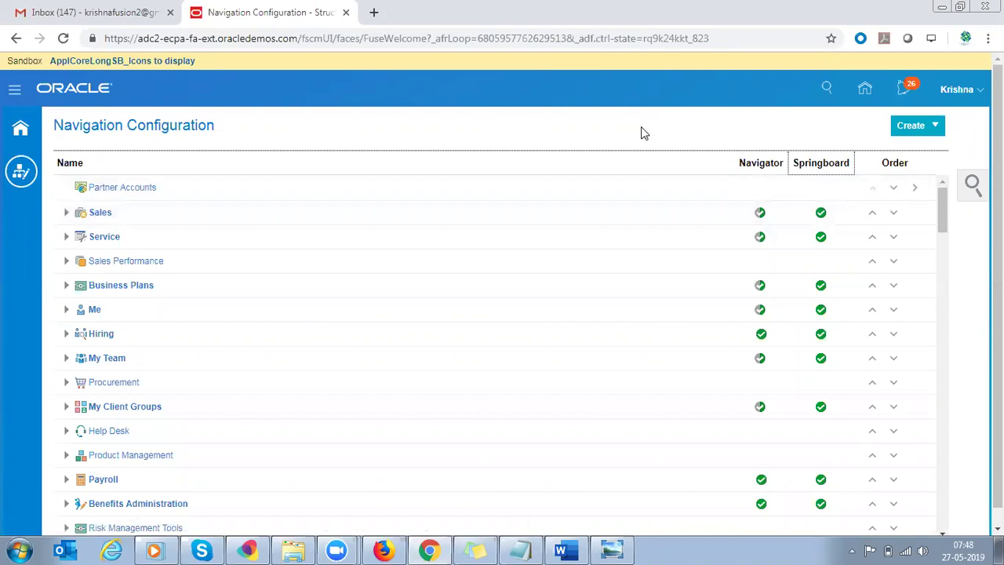
{"action": "scroll", "coordinate": [641, 128], "scroll_direction": "down", "scroll_amount": 1}
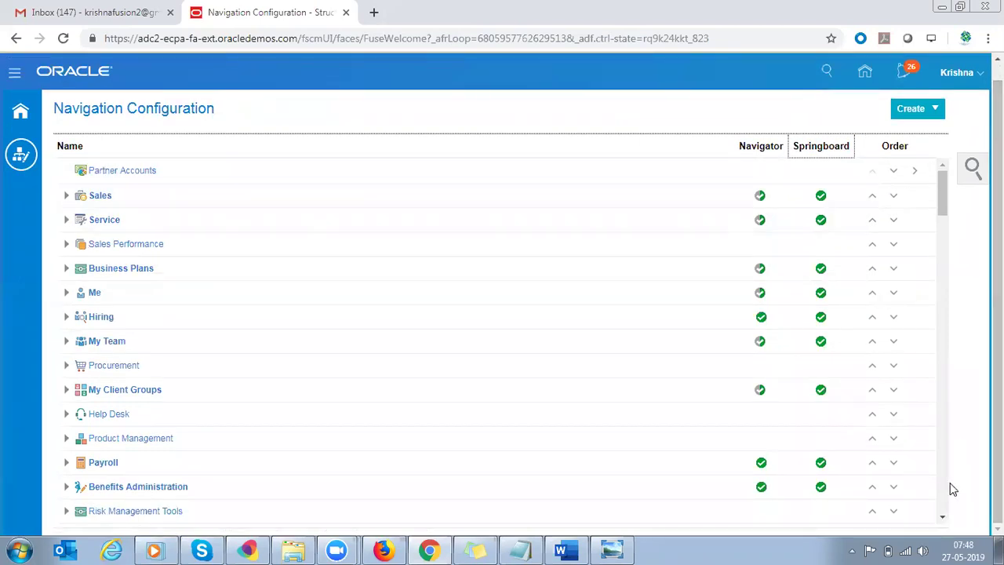
{"action": "left_click", "coordinate": [942, 519]}
{"action": "left_click_drag", "start_coordinate": [942, 518], "coordinate": [944, 526]}
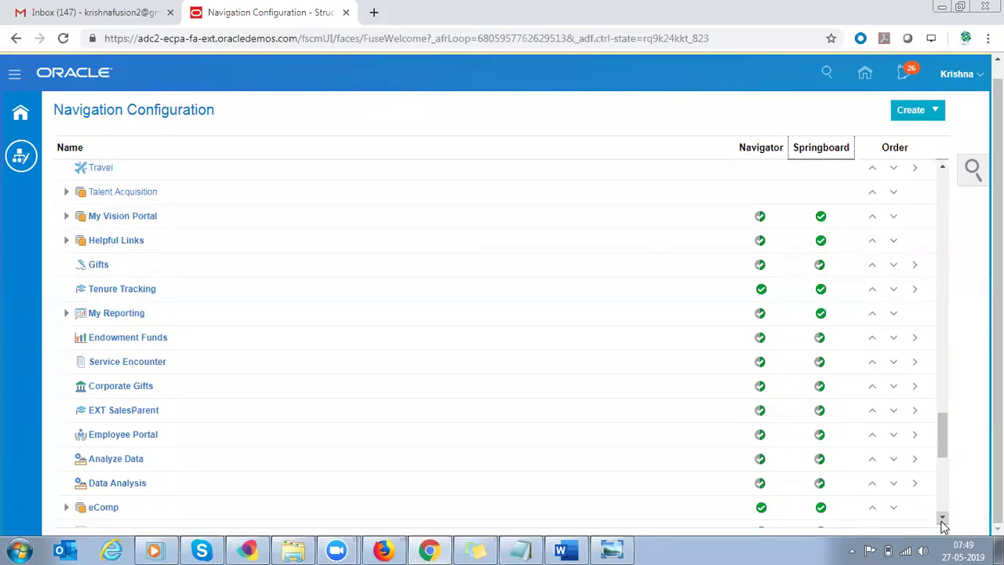
{"action": "left_click_drag", "start_coordinate": [943, 525], "coordinate": [943, 525]}
{"action": "left_click", "coordinate": [943, 520]}
{"action": "left_click", "coordinate": [943, 520]}
{"action": "left_click", "coordinate": [944, 520]}
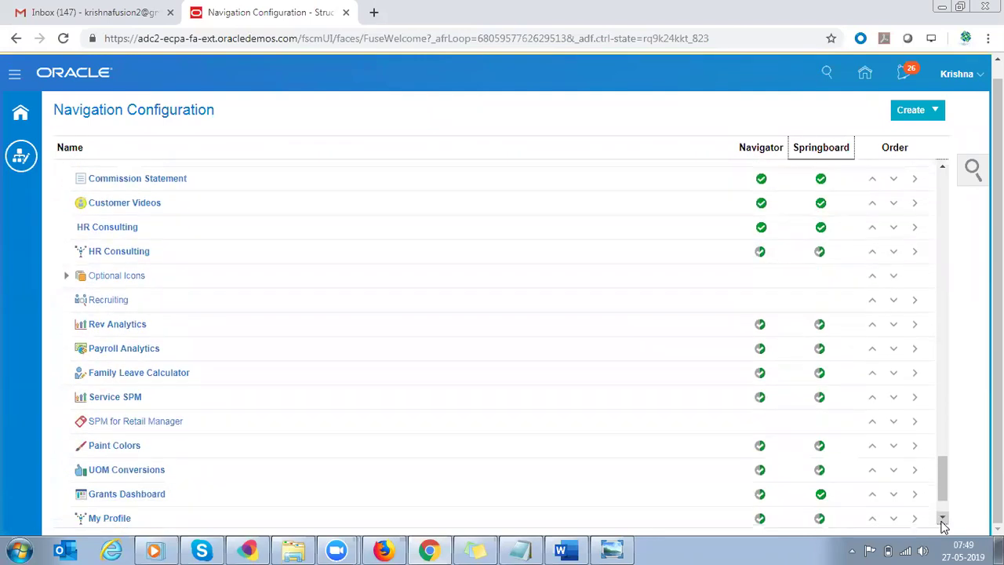
{"action": "left_click_drag", "start_coordinate": [943, 471], "coordinate": [957, 257]}
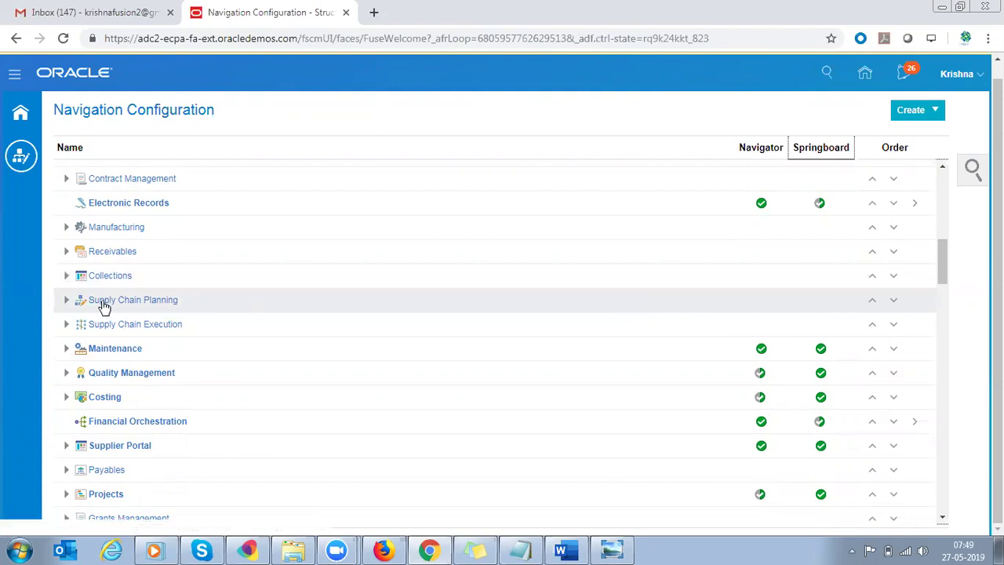
Expand Supply Chain Planning, Supply Chain Execution, and Procurement to list their entries
{"action": "left_click", "coordinate": [66, 301]}
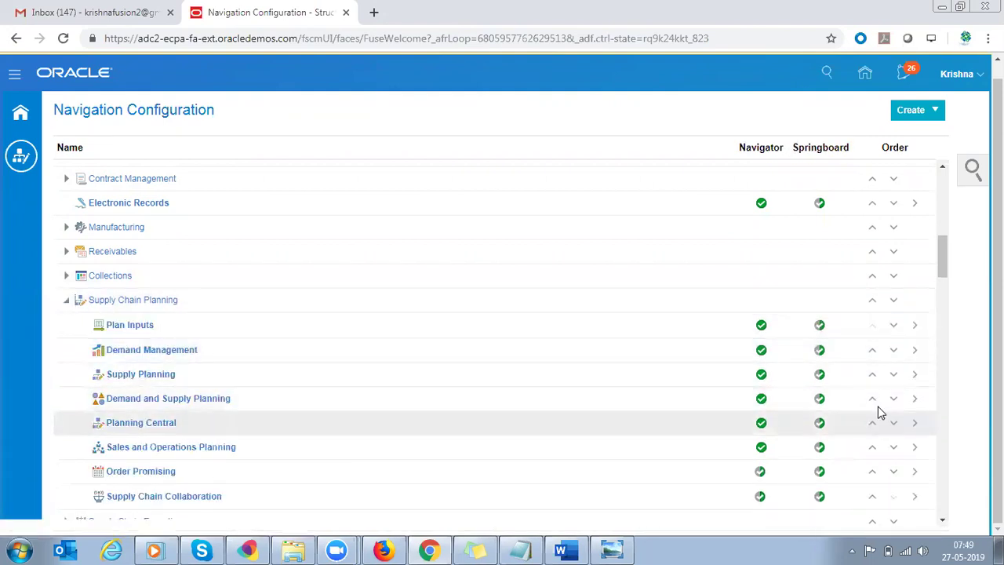
{"action": "left_click_drag", "start_coordinate": [947, 262], "coordinate": [946, 285]}
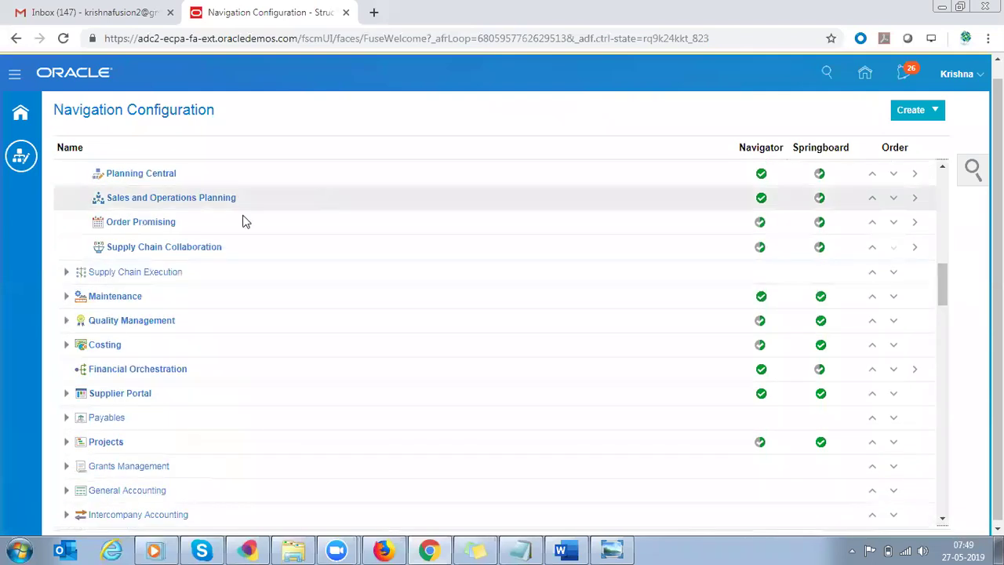
{"action": "left_click", "coordinate": [67, 272]}
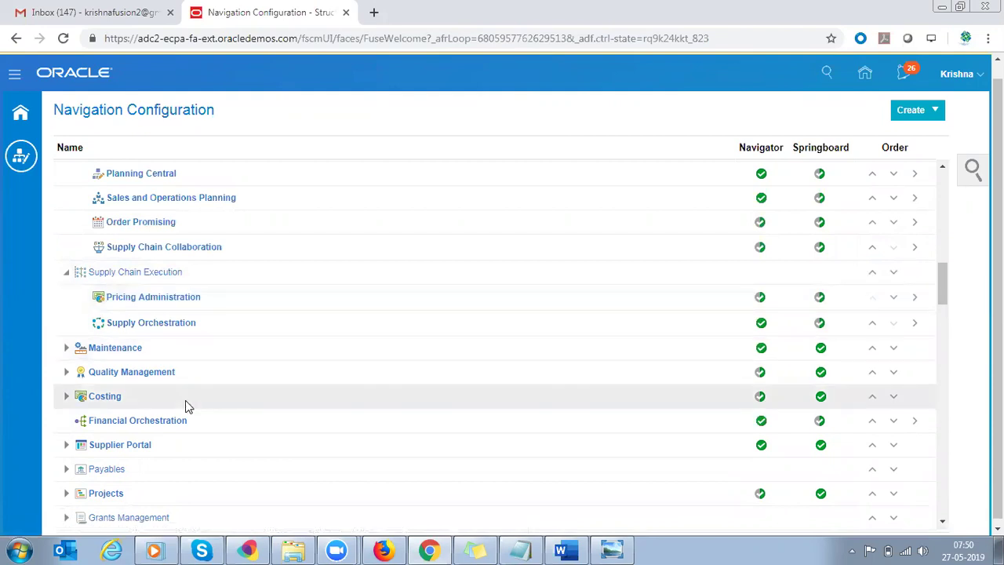
{"action": "left_click_drag", "start_coordinate": [942, 280], "coordinate": [946, 210]}
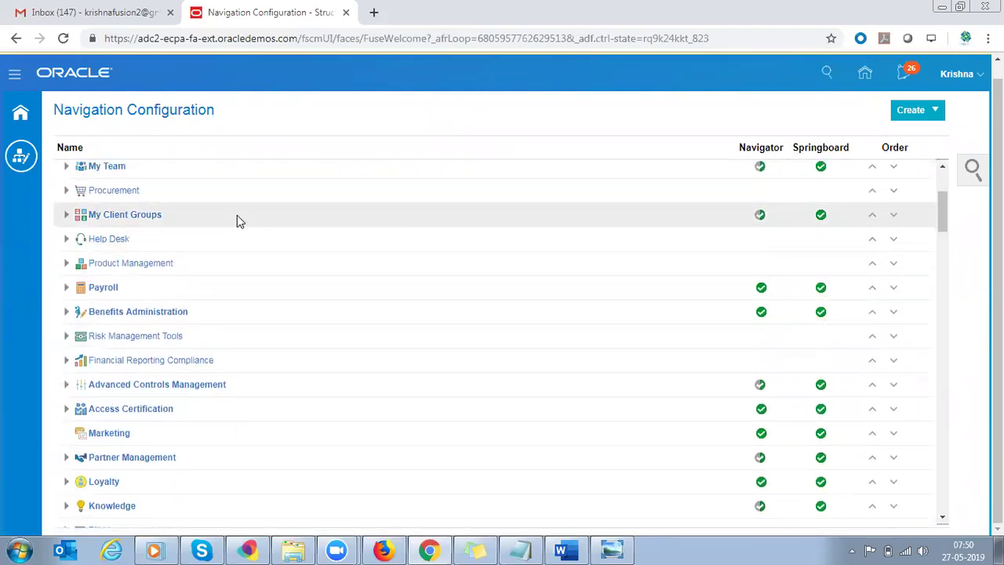
{"action": "left_click", "coordinate": [67, 190]}
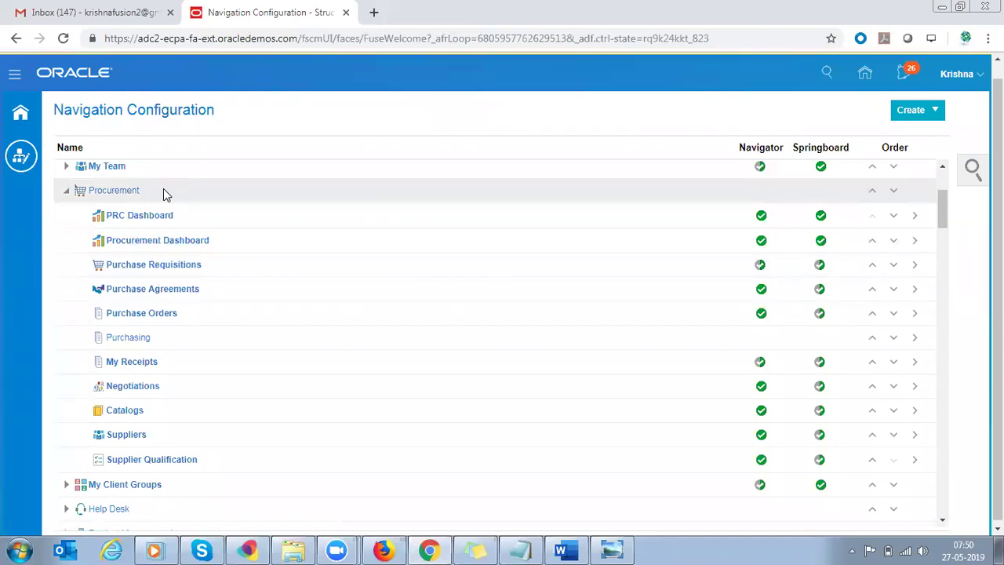
Toggle Procurement's Navigator and Springboard visibility settings, then bring up the Create choices
{"action": "left_click", "coordinate": [760, 192]}
{"action": "left_click", "coordinate": [825, 193]}
{"action": "left_click", "coordinate": [763, 191]}
{"action": "left_click", "coordinate": [828, 193]}
{"action": "left_click", "coordinate": [761, 190]}
{"action": "left_click", "coordinate": [823, 193]}
{"action": "left_click", "coordinate": [753, 193]}
{"action": "left_click", "coordinate": [820, 191]}
{"action": "left_click", "coordinate": [761, 190]}
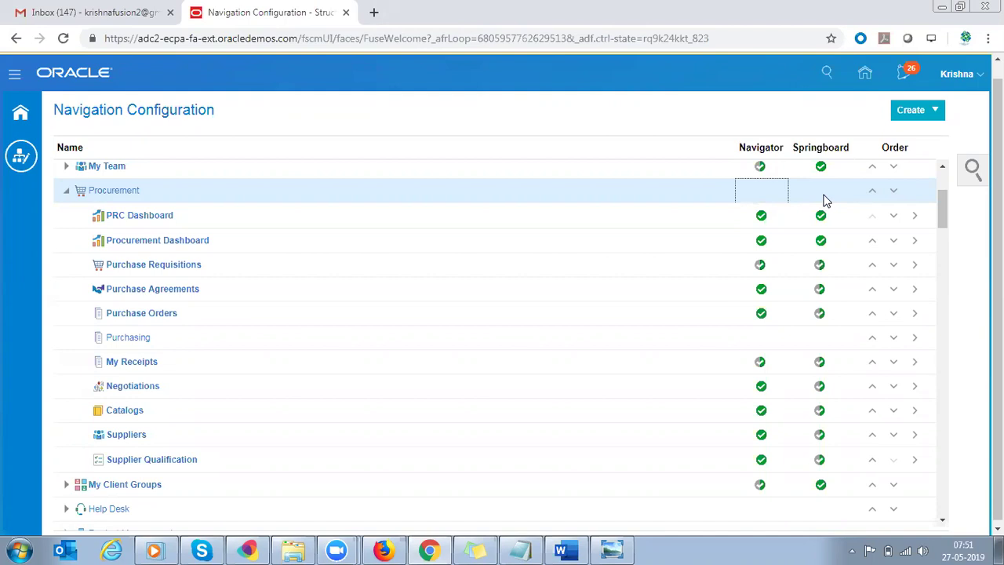
{"action": "left_click", "coordinate": [913, 110]}
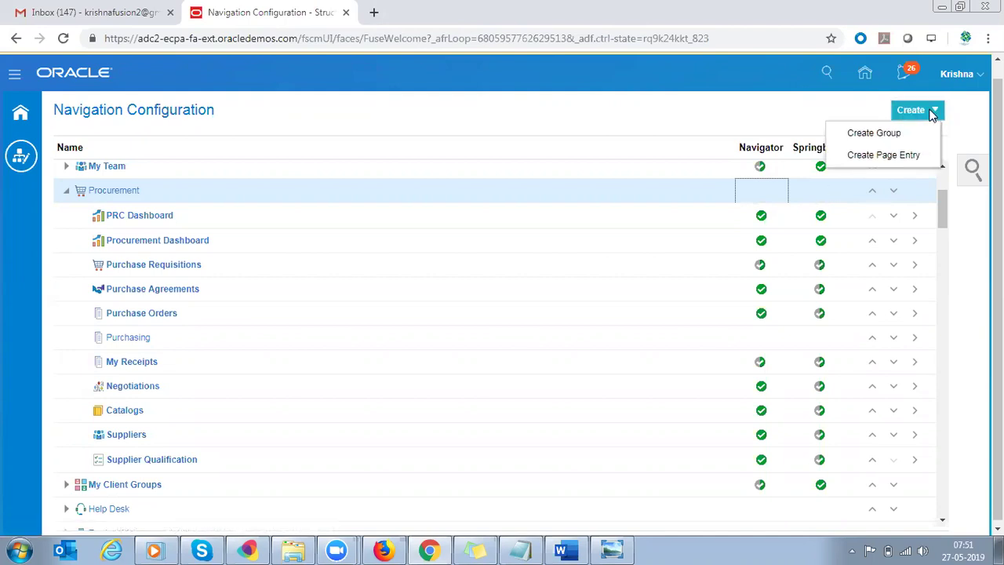
Start a new navigation group named Procurement1 and bring up its icon picker
{"action": "left_click", "coordinate": [883, 133]}
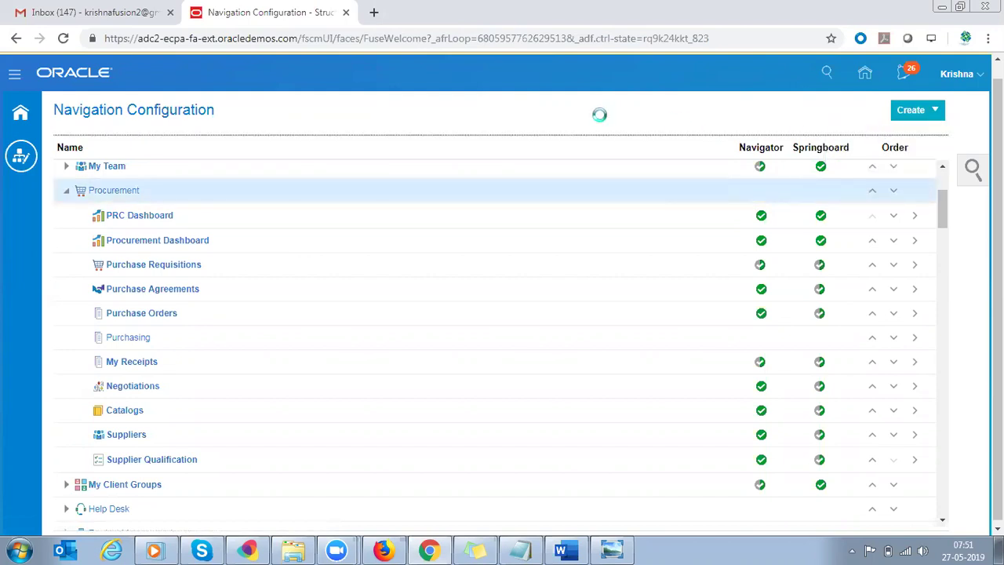
{"action": "left_click", "coordinate": [453, 192]}
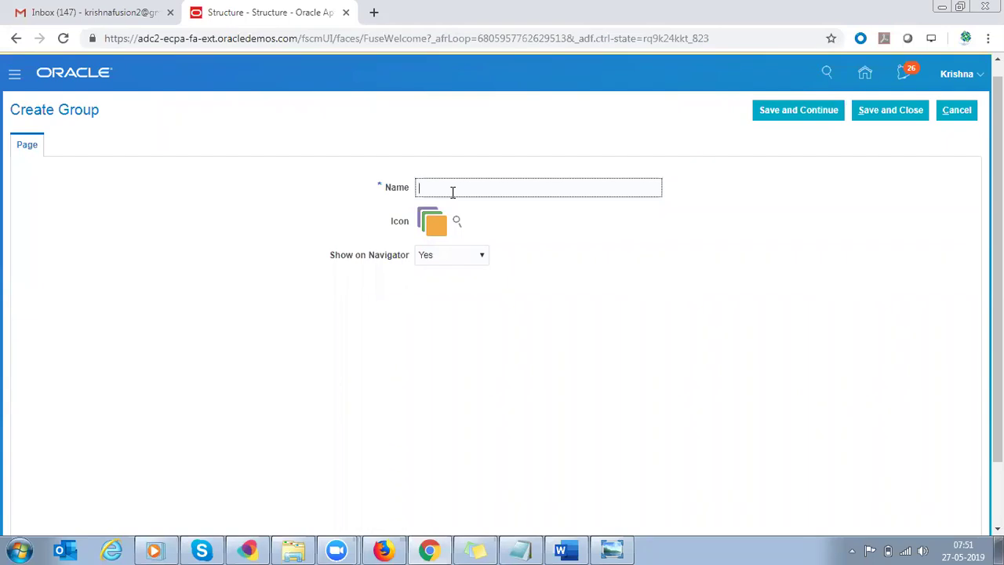
{"action": "type", "text": "Procurement1"}
{"action": "left_click", "coordinate": [458, 223]}
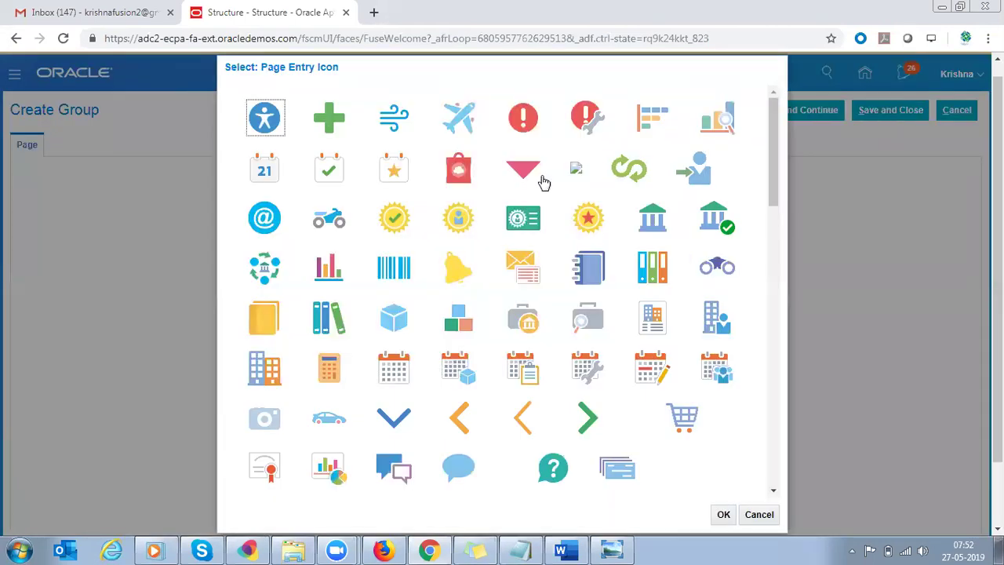
Choose the shopping-cart icon in the Page Entry Icon picker and confirm it
{"action": "left_click_drag", "start_coordinate": [773, 172], "coordinate": [766, 203]}
{"action": "left_click", "coordinate": [696, 274]}
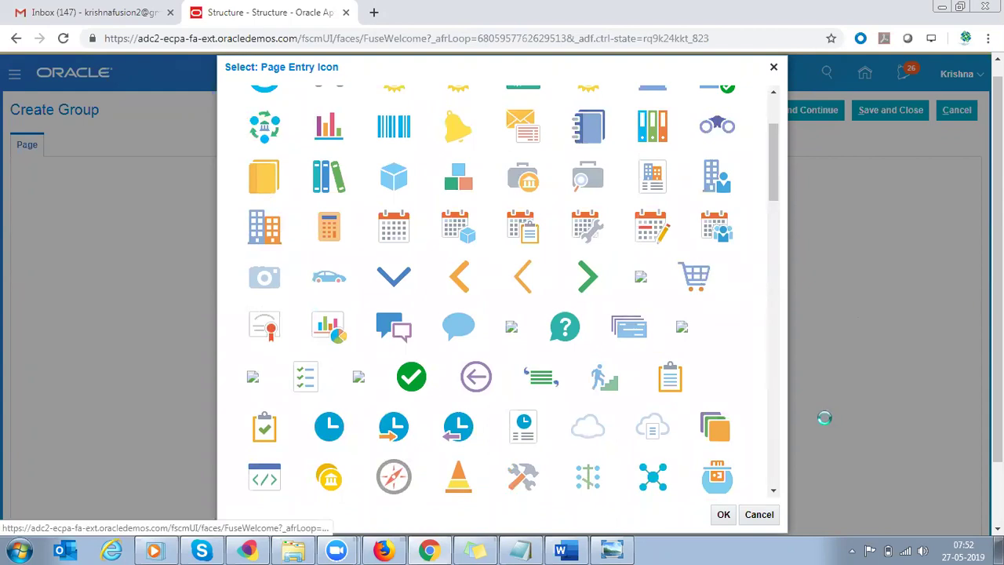
{"action": "scroll", "coordinate": [824, 417], "scroll_direction": "up", "scroll_amount": 2}
{"action": "left_click", "coordinate": [721, 515]}
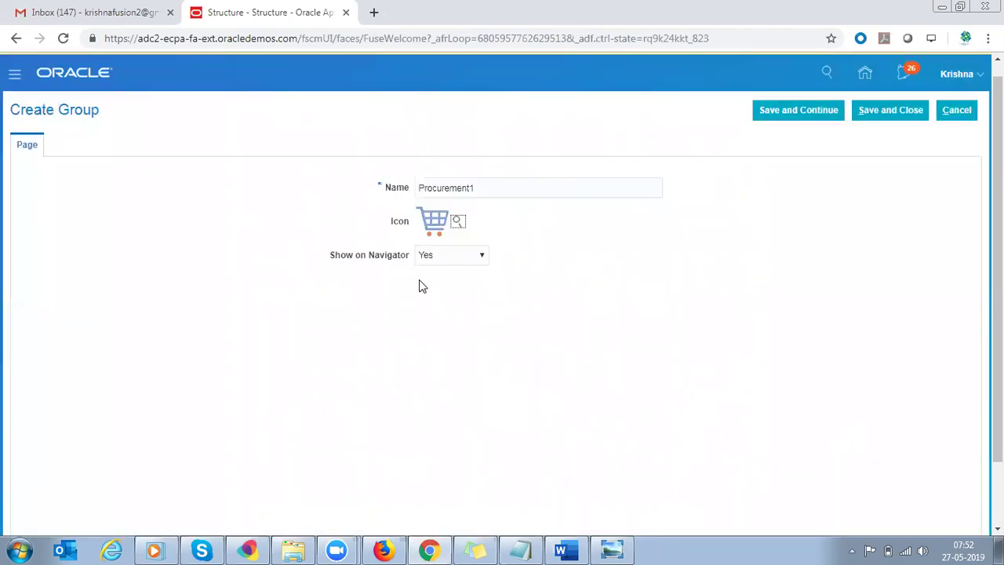
Keep Show on Navigator at Yes and save the Procurement1 group, returning to the navigation list
{"action": "left_click_drag", "start_coordinate": [330, 255], "coordinate": [374, 259]}
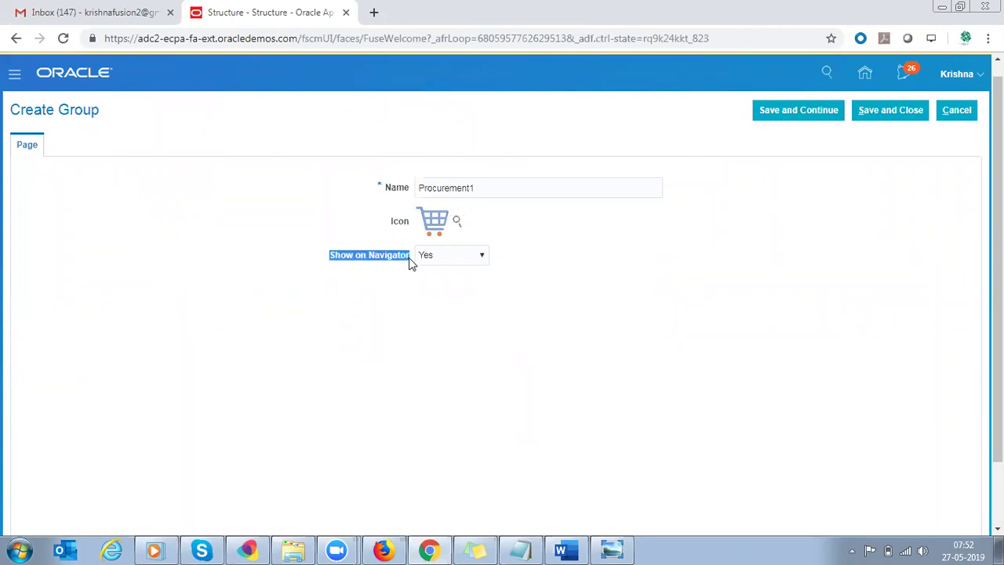
{"action": "left_click", "coordinate": [436, 260]}
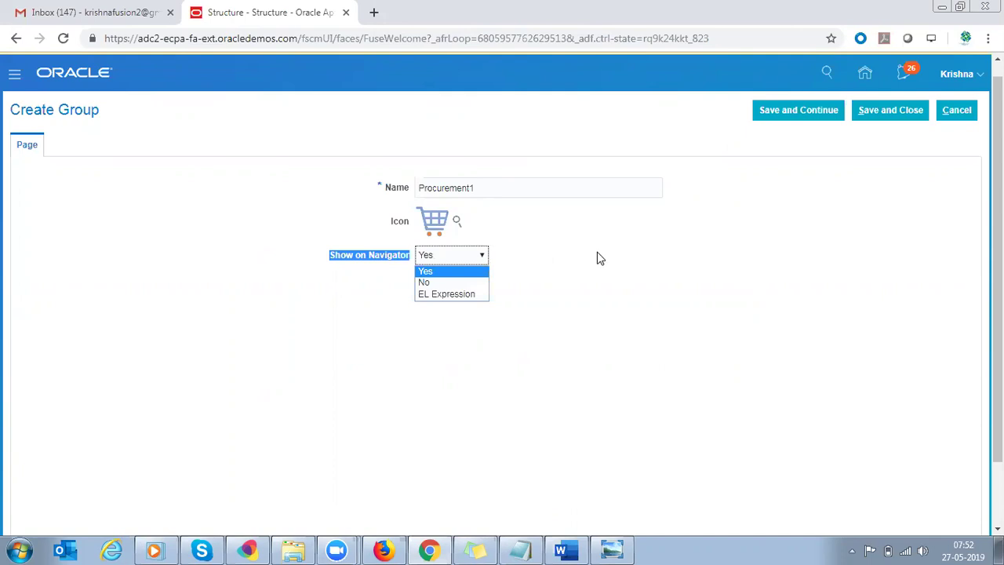
{"action": "left_click", "coordinate": [616, 260]}
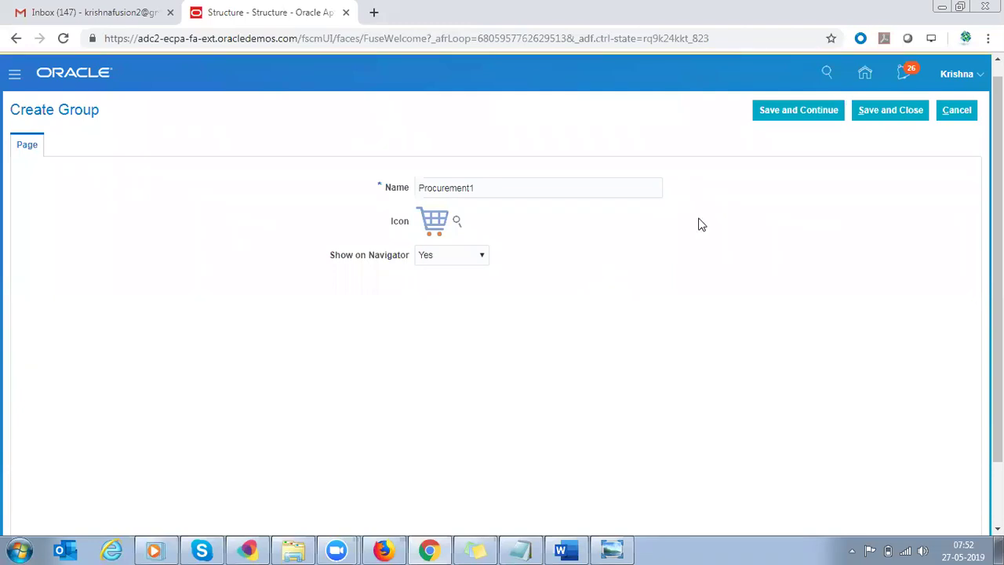
{"action": "left_click", "coordinate": [809, 112]}
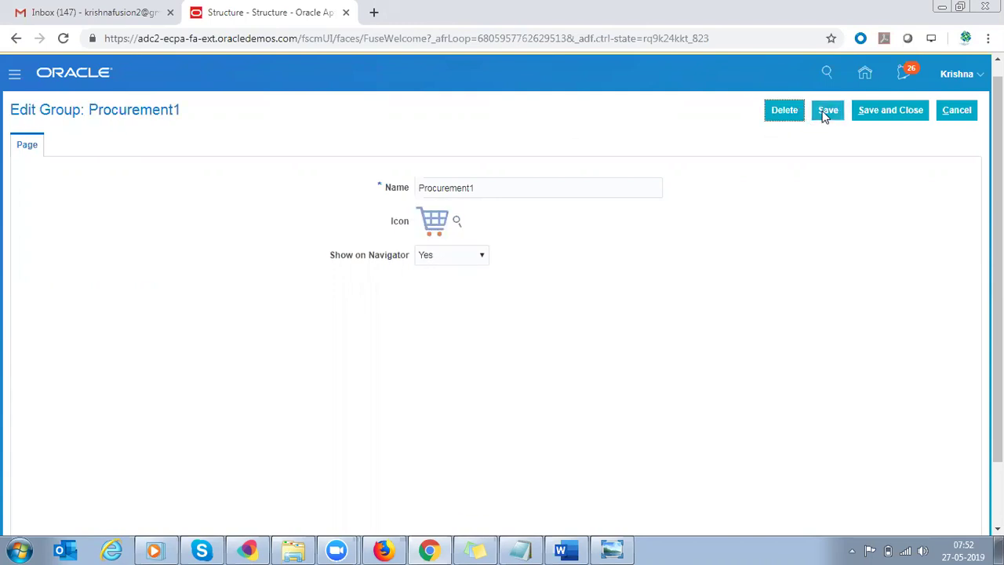
{"action": "left_click", "coordinate": [880, 118]}
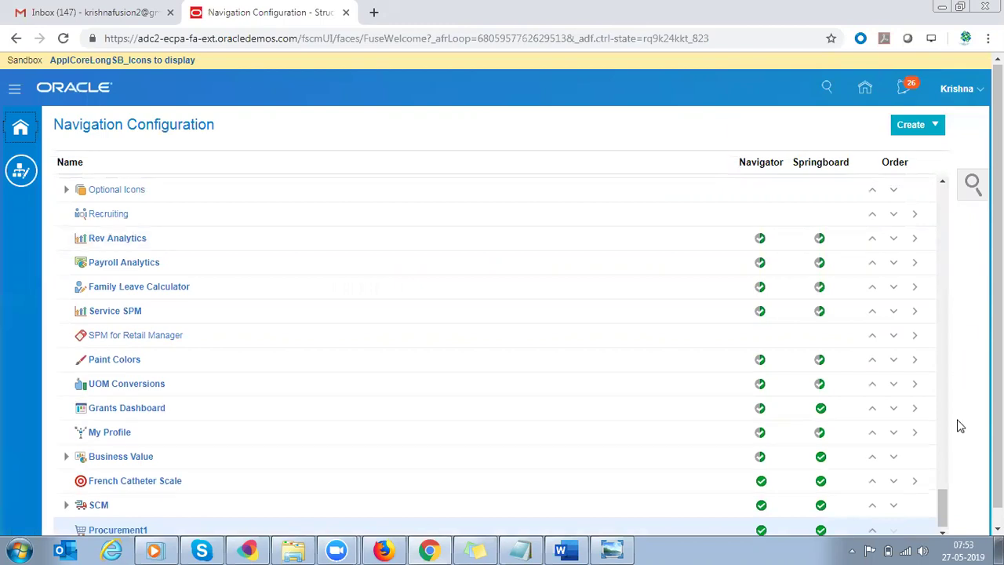
Scroll up to Procurement, select Purchase Requisitions and show its Move To group choices
{"action": "scroll", "coordinate": [944, 506], "scroll_direction": "down", "scroll_amount": 1}
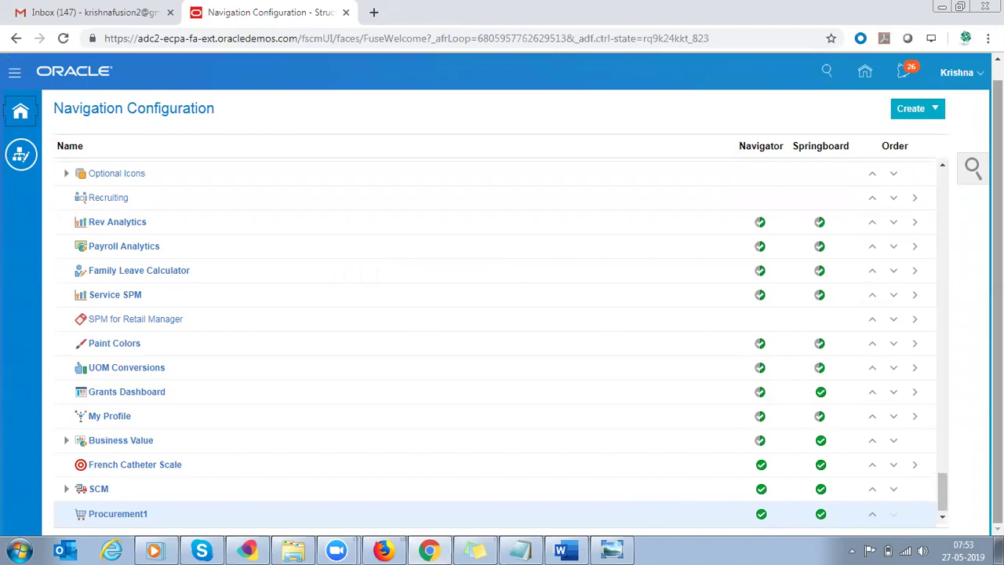
{"action": "left_click_drag", "start_coordinate": [943, 500], "coordinate": [947, 166]}
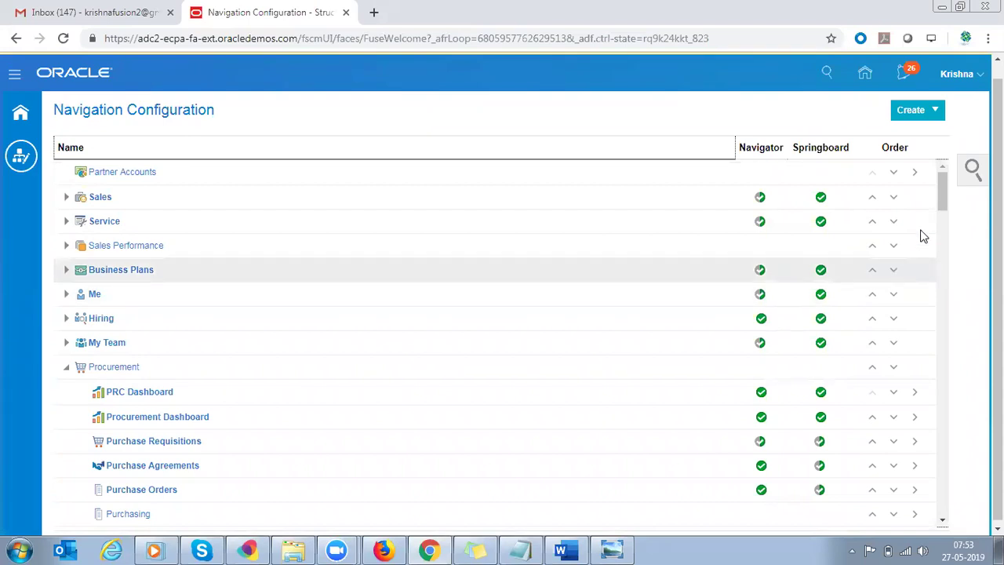
{"action": "left_click", "coordinate": [942, 519]}
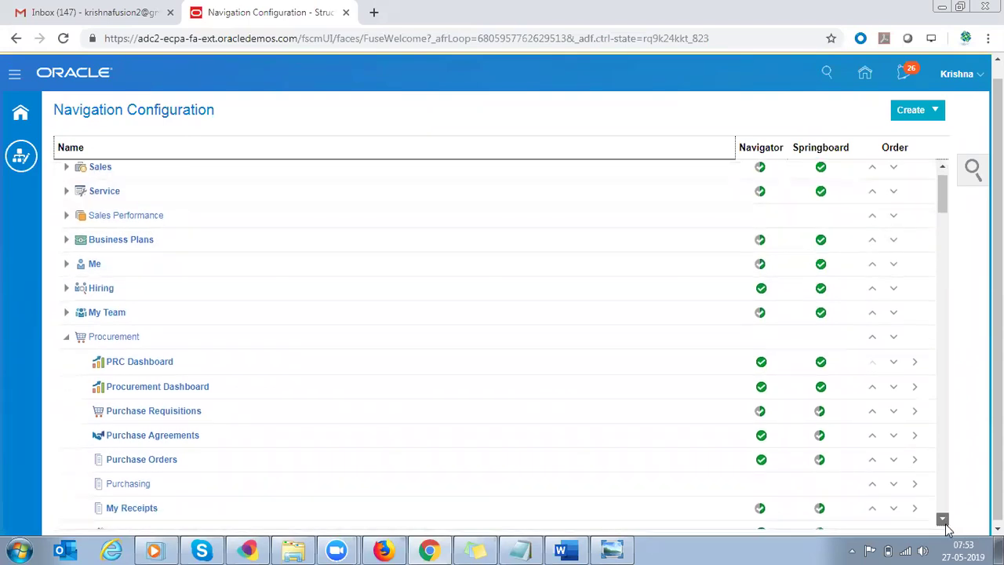
{"action": "left_click", "coordinate": [334, 360]}
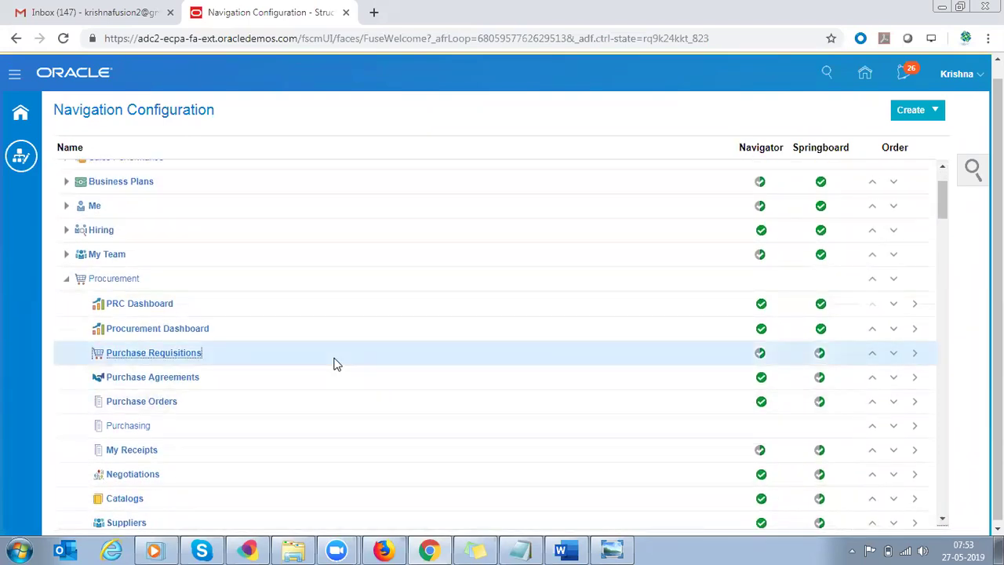
{"action": "left_click", "coordinate": [915, 356]}
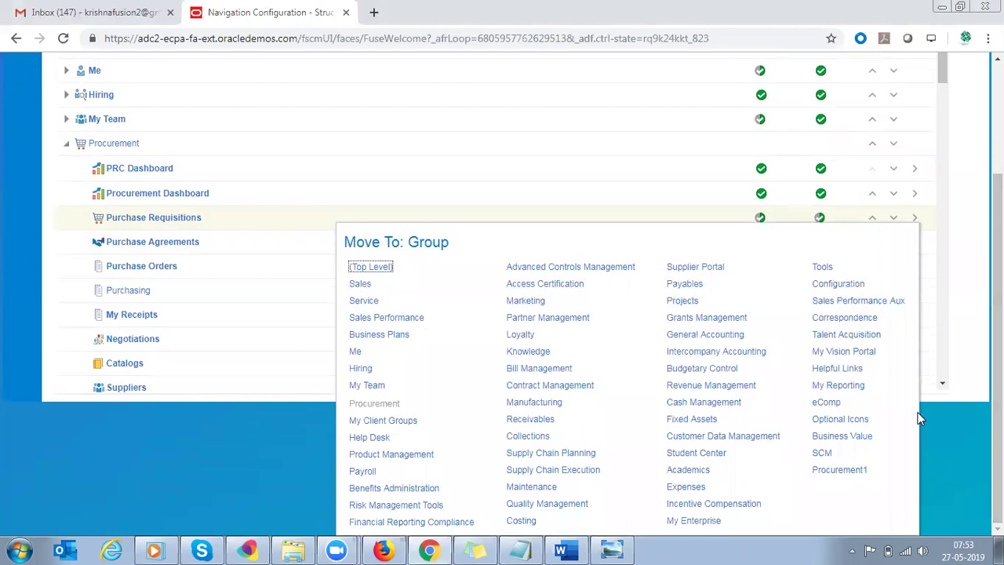
Choose Procurement1 as the destination group for Purchase Requisitions
{"action": "left_click", "coordinate": [839, 472]}
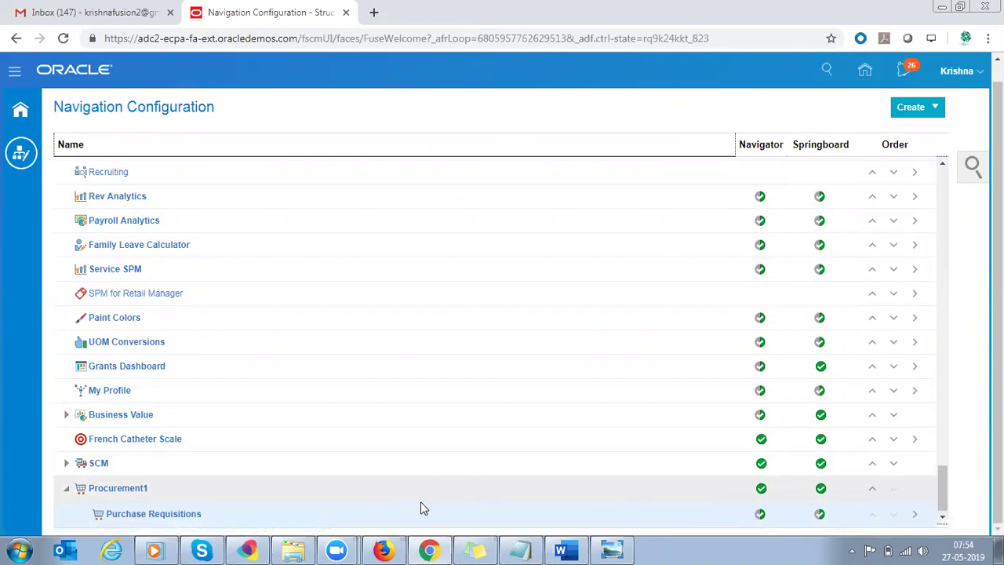
{"action": "left_click_drag", "start_coordinate": [943, 478], "coordinate": [948, 270]}
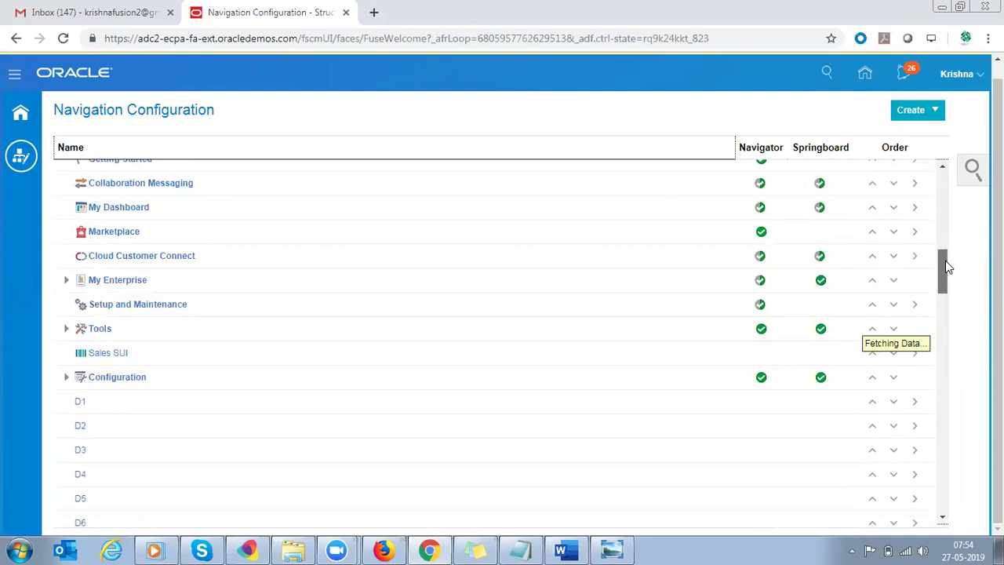
{"action": "left_click_drag", "start_coordinate": [945, 261], "coordinate": [947, 188]}
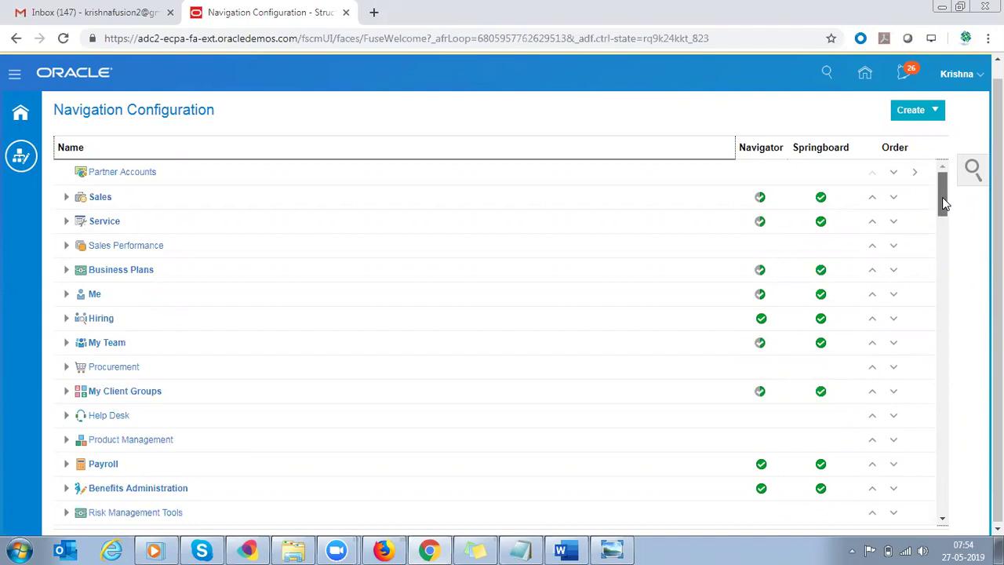
Expand Procurement, select Purchase Orders and move it toward the Procurement1 group
{"action": "scroll", "coordinate": [945, 203], "scroll_direction": "down", "scroll_amount": 1}
{"action": "left_click", "coordinate": [67, 350]}
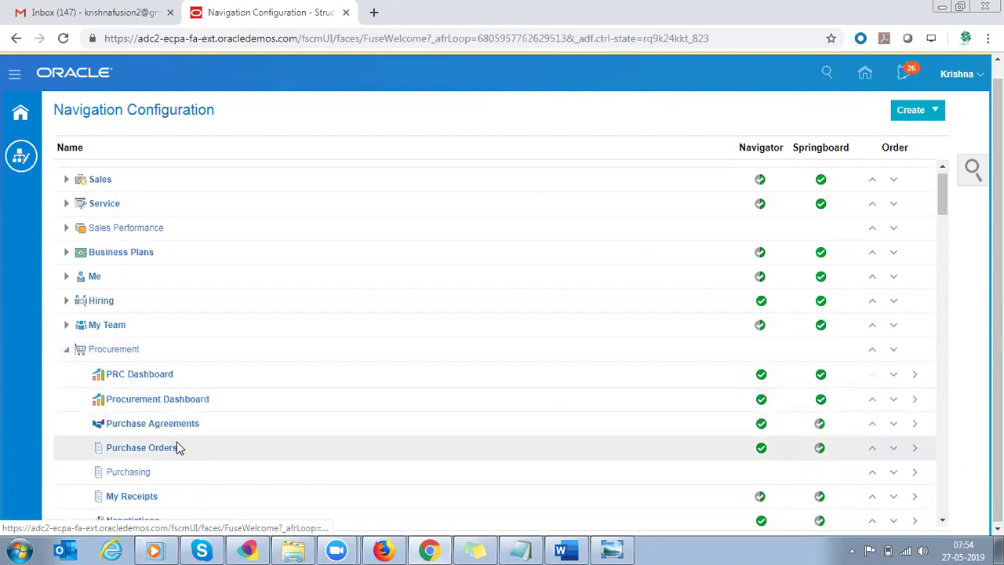
{"action": "left_click", "coordinate": [209, 447]}
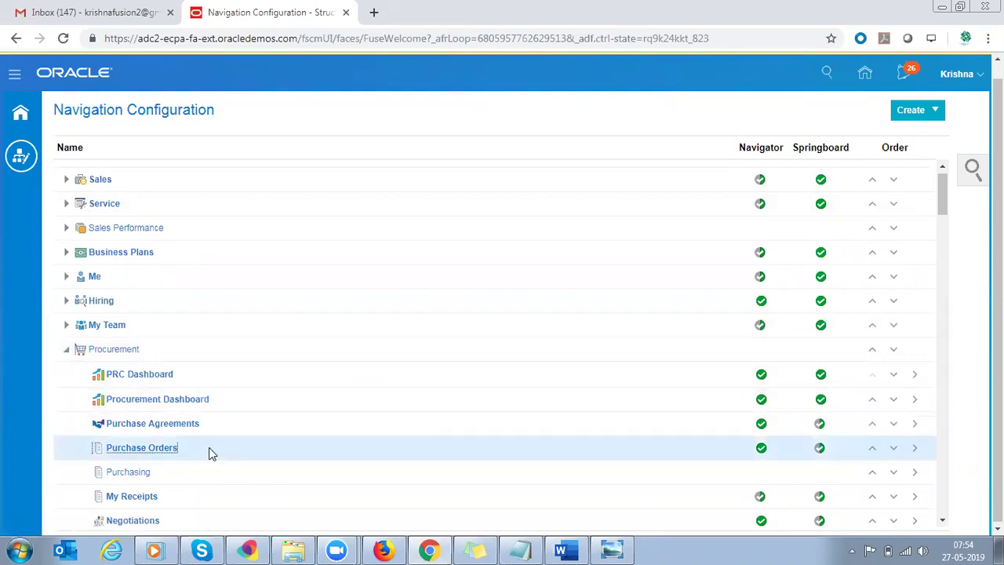
{"action": "left_click", "coordinate": [916, 448]}
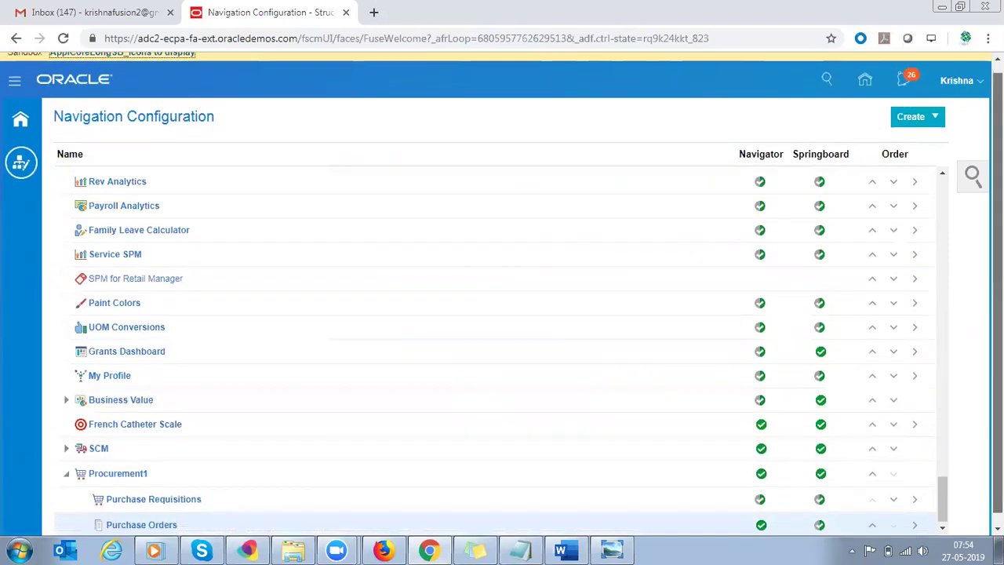
{"action": "left_click", "coordinate": [944, 522]}
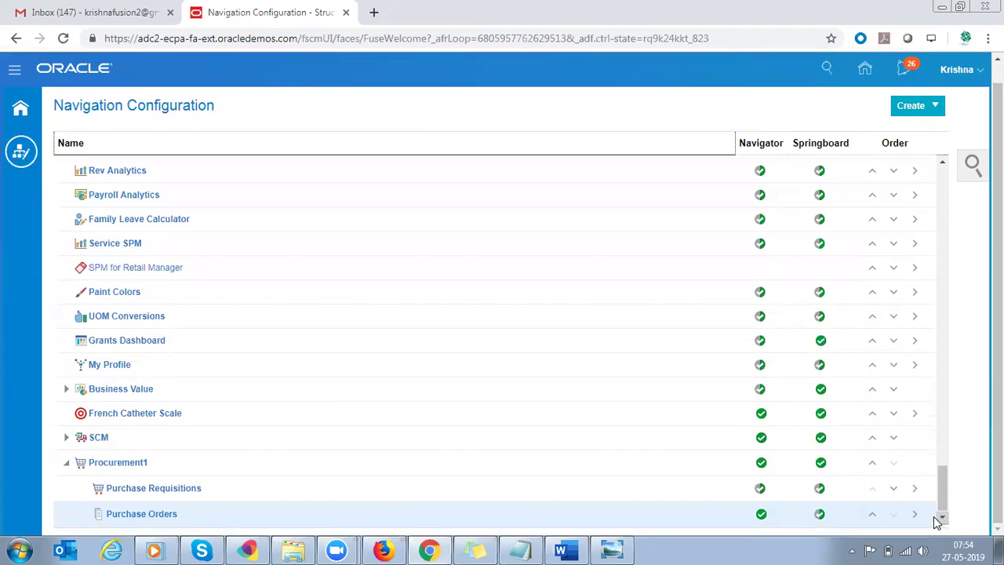
{"action": "left_click_drag", "start_coordinate": [942, 478], "coordinate": [928, 269]}
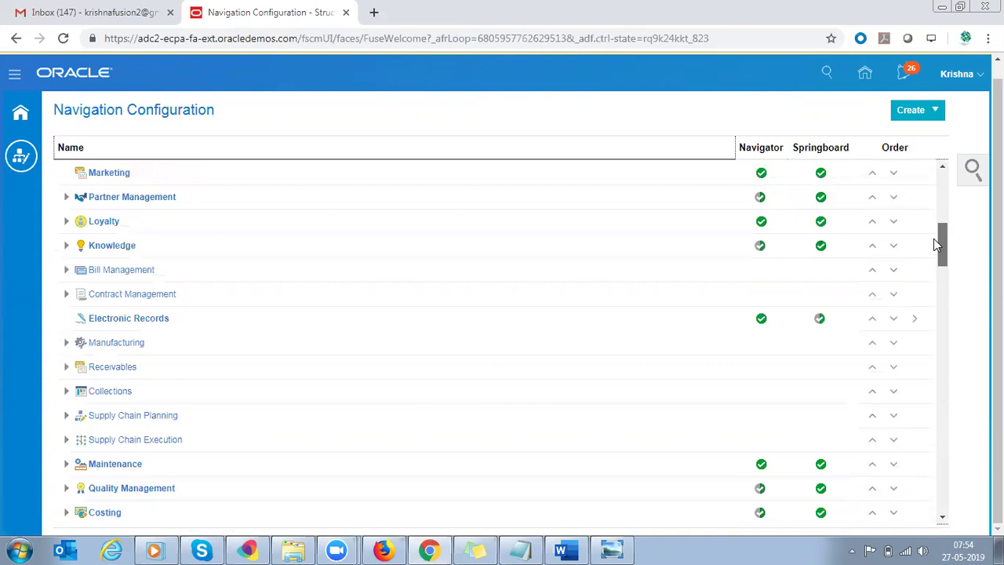
{"action": "left_click_drag", "start_coordinate": [934, 240], "coordinate": [933, 207]}
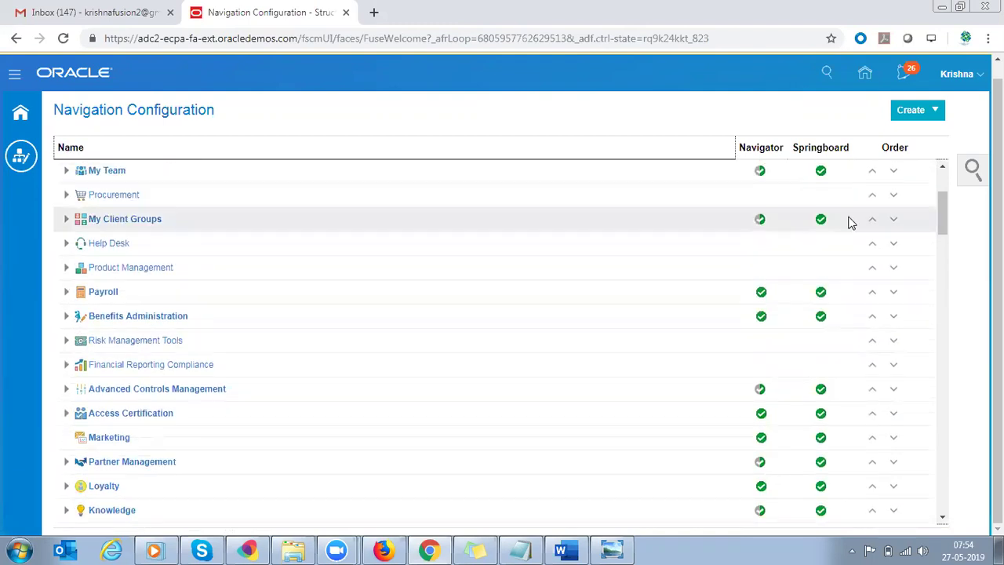
Move Purchase Agreements from Procurement into Procurement1, then re-expand Procurement
{"action": "left_click", "coordinate": [67, 194]}
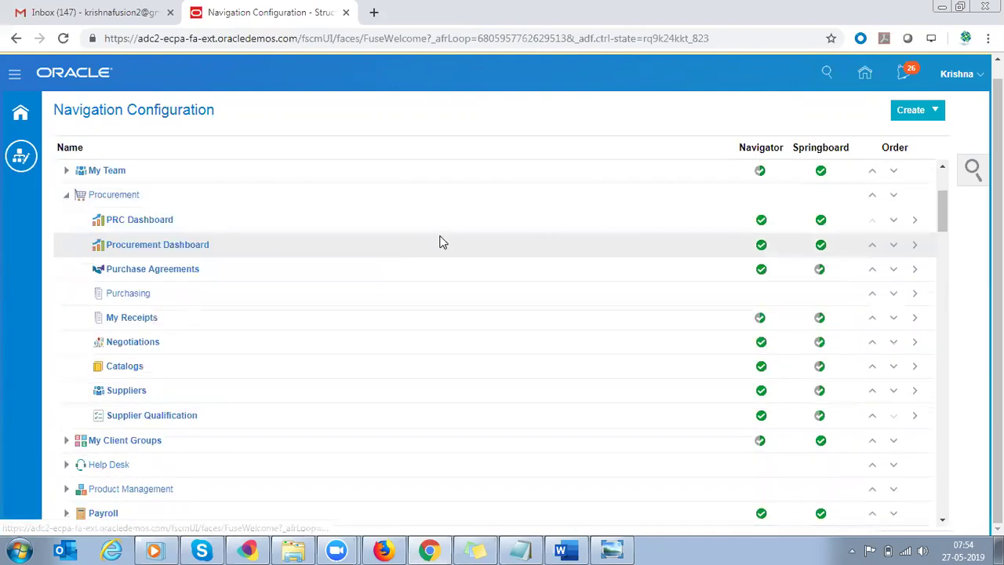
{"action": "left_click", "coordinate": [262, 275]}
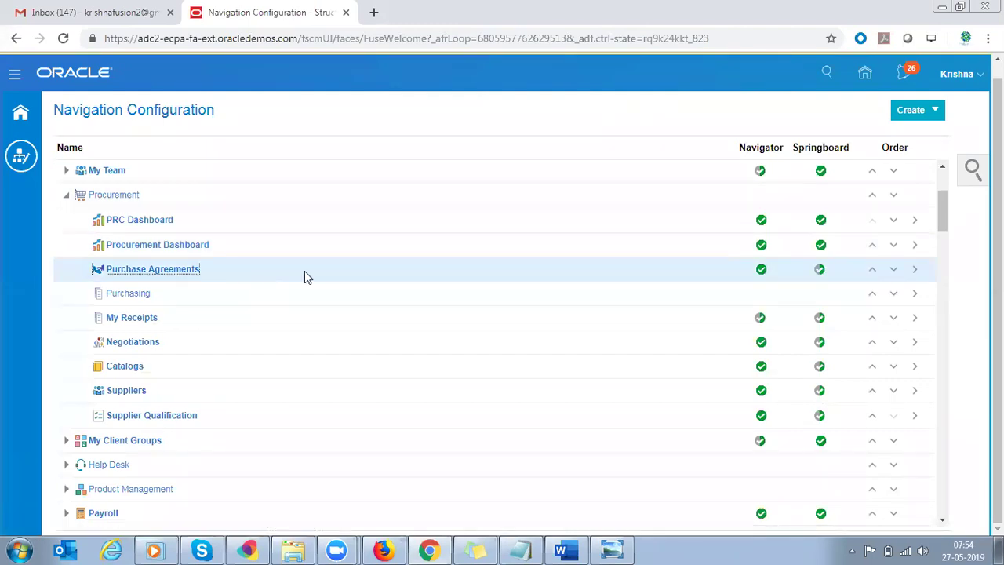
{"action": "left_click", "coordinate": [915, 269]}
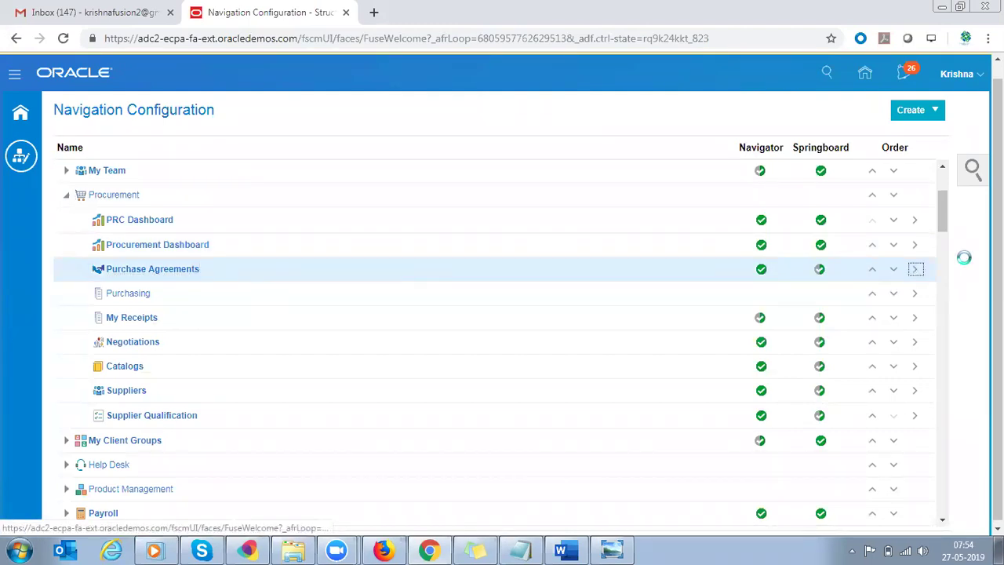
{"action": "left_click", "coordinate": [847, 521]}
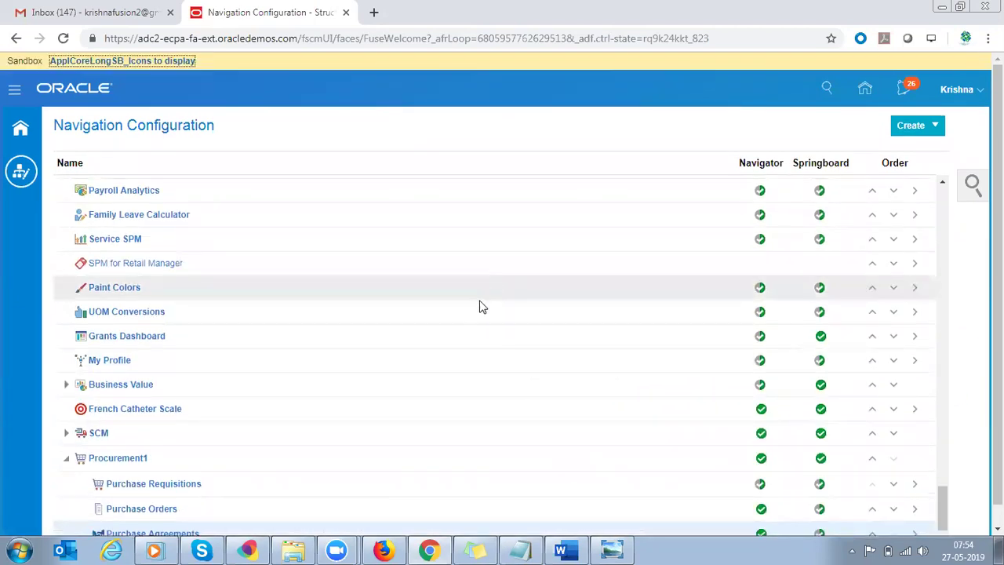
{"action": "left_click_drag", "start_coordinate": [941, 497], "coordinate": [942, 217]}
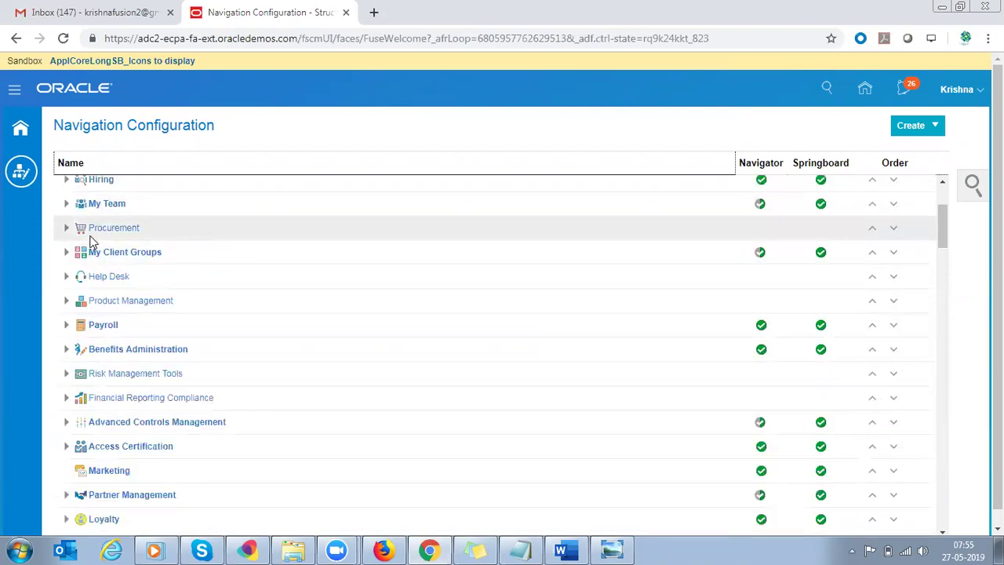
{"action": "left_click", "coordinate": [66, 228]}
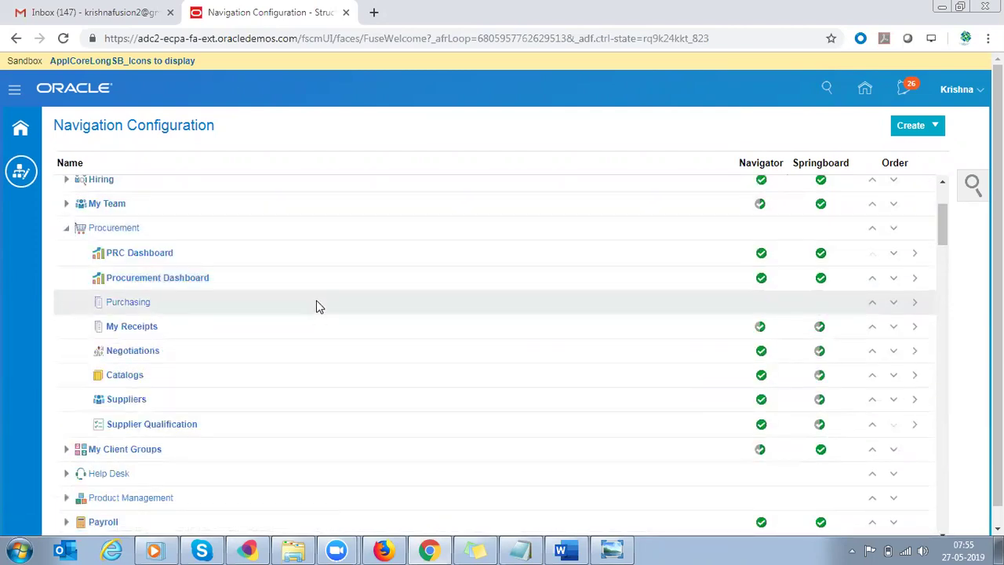
Select Suppliers under Procurement and move it into the Procurement1 group
{"action": "left_click", "coordinate": [230, 396]}
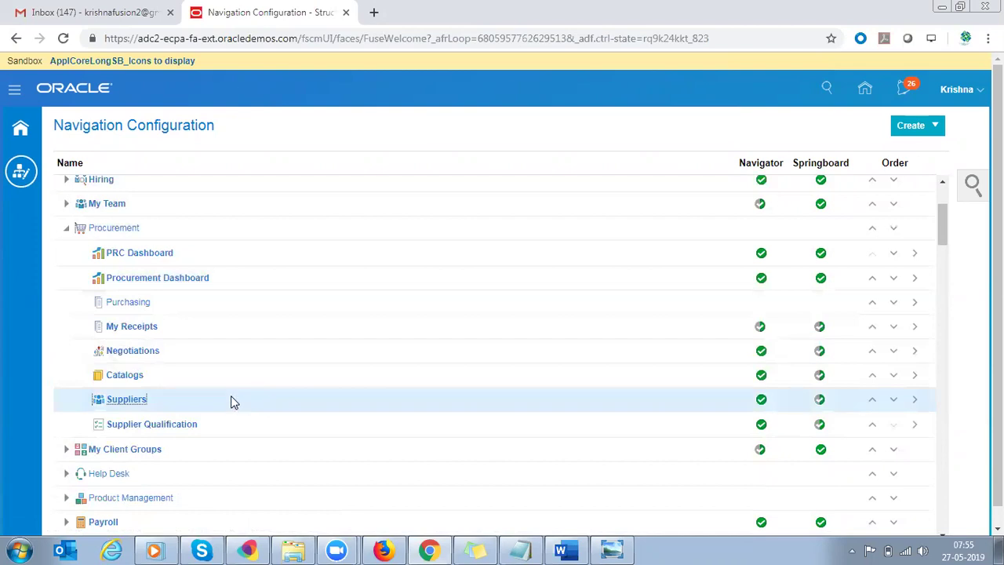
{"action": "left_click", "coordinate": [914, 400]}
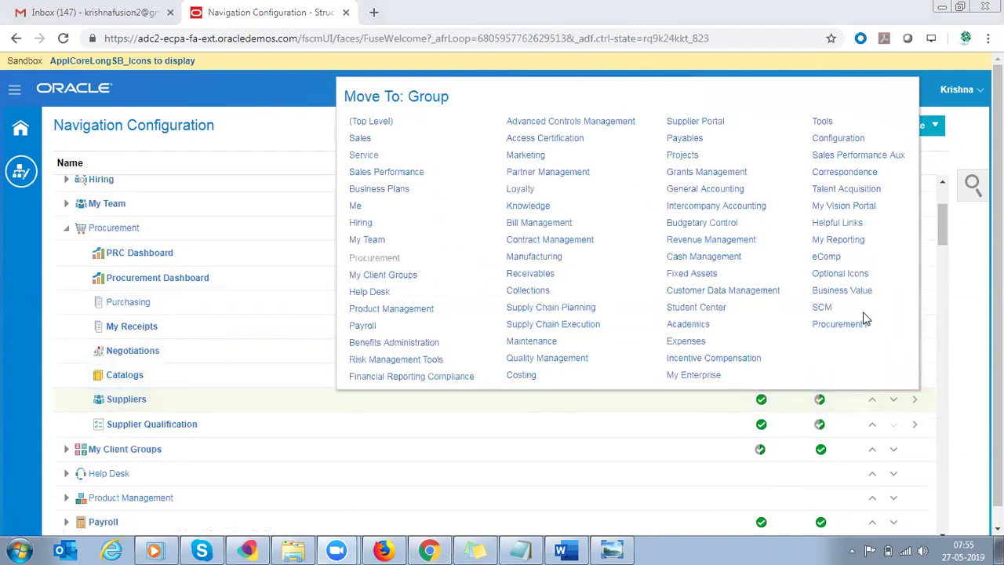
{"action": "left_click", "coordinate": [838, 323]}
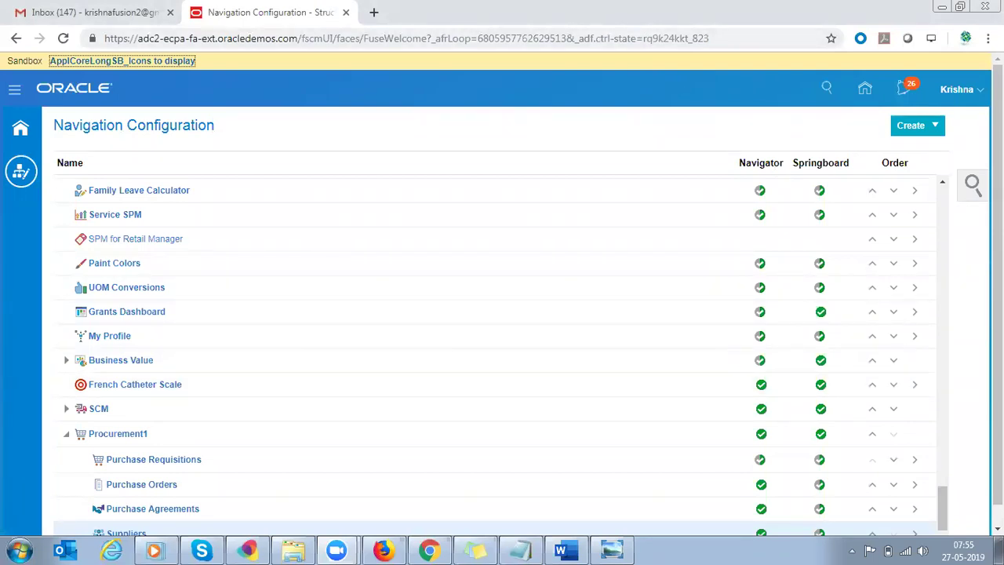
{"action": "scroll", "coordinate": [866, 189], "scroll_direction": "down", "scroll_amount": 1}
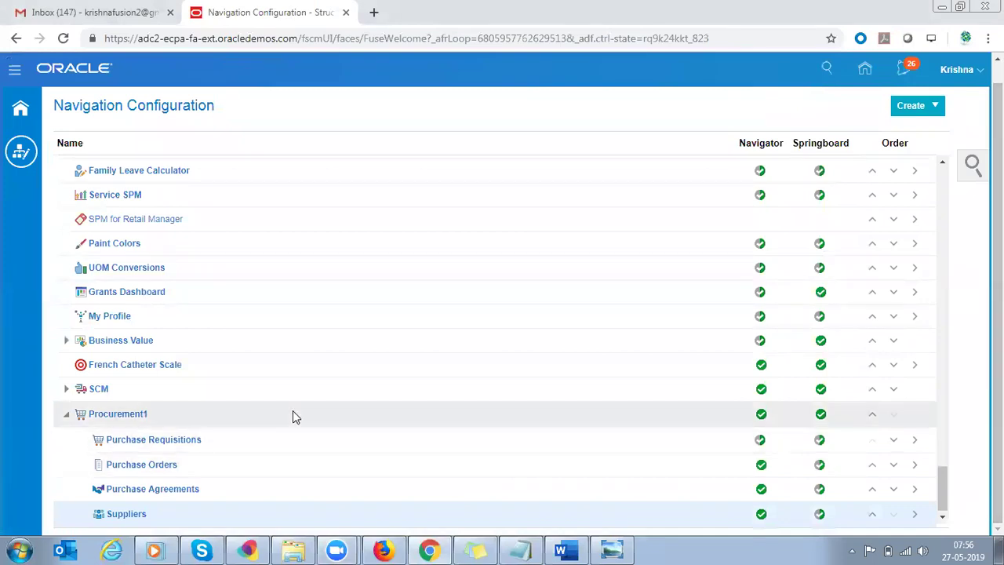
Move Pricing Administration from Supply Chain Execution into the SCM group
{"action": "left_click", "coordinate": [66, 388]}
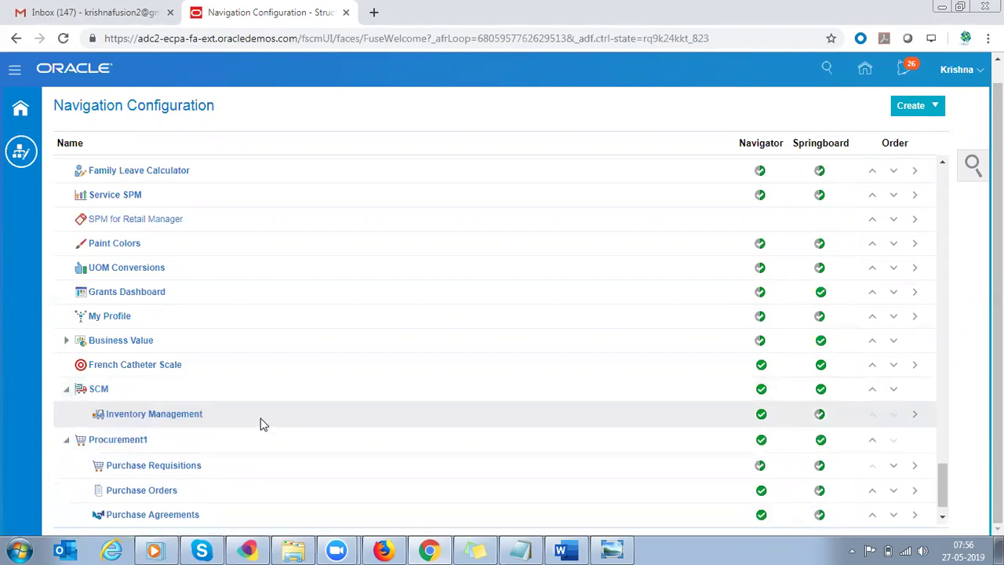
{"action": "left_click_drag", "start_coordinate": [942, 478], "coordinate": [949, 263]}
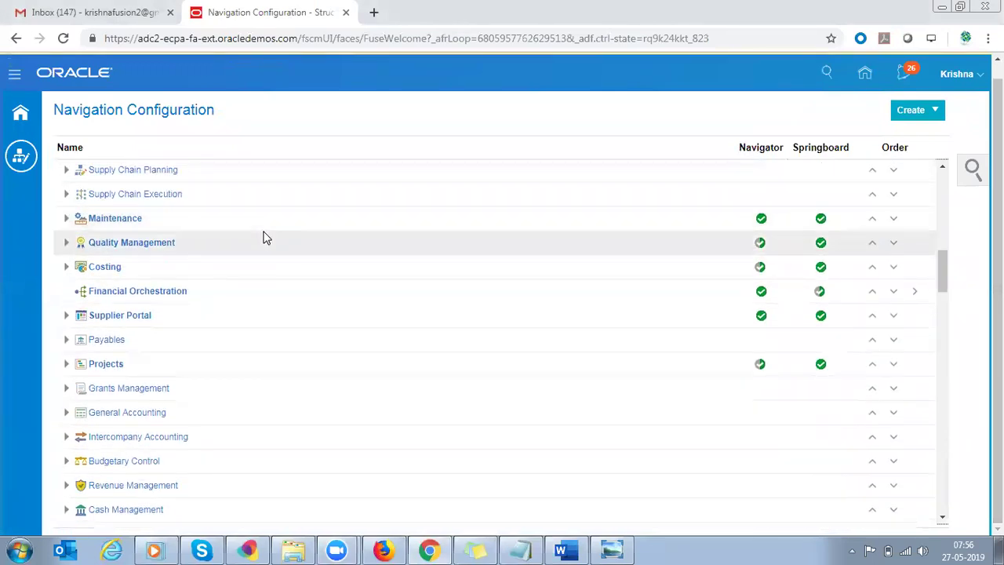
{"action": "left_click", "coordinate": [66, 194]}
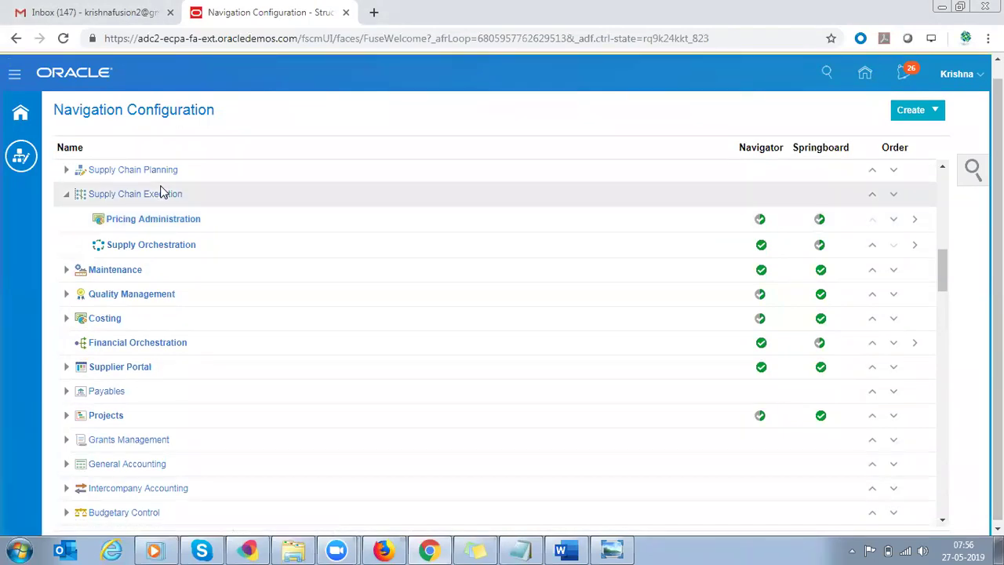
{"action": "left_click", "coordinate": [229, 220]}
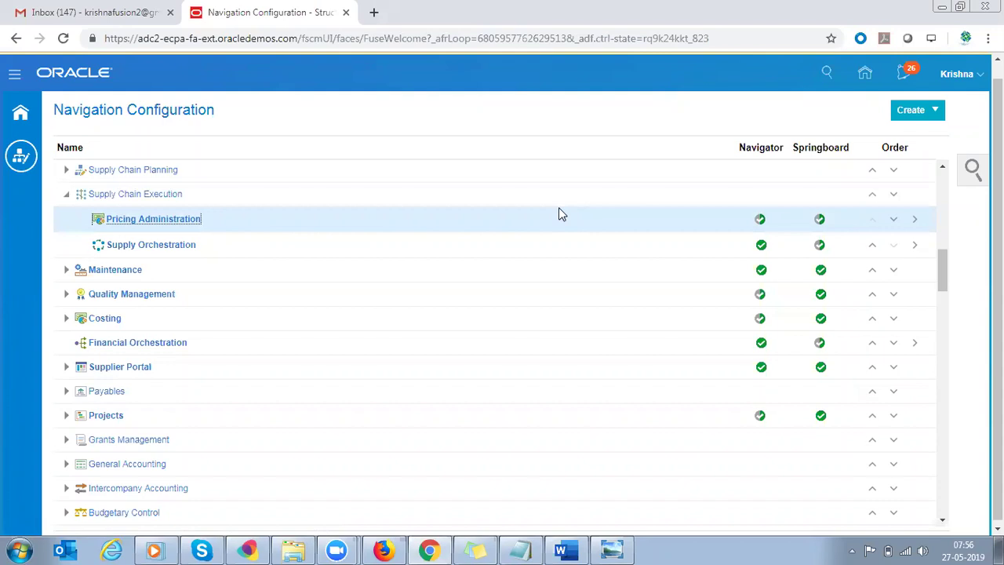
{"action": "left_click", "coordinate": [914, 219]}
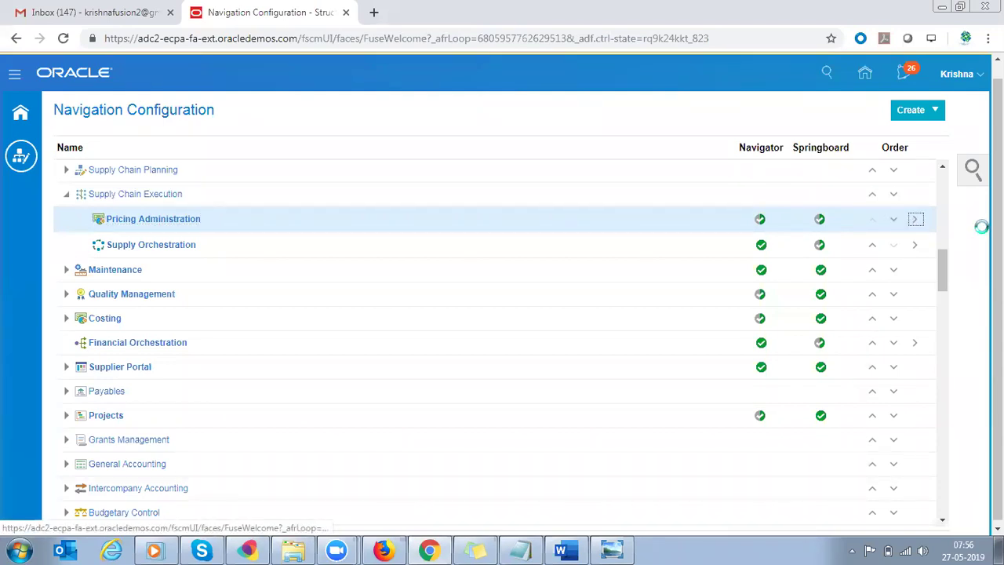
{"action": "left_click", "coordinate": [822, 455]}
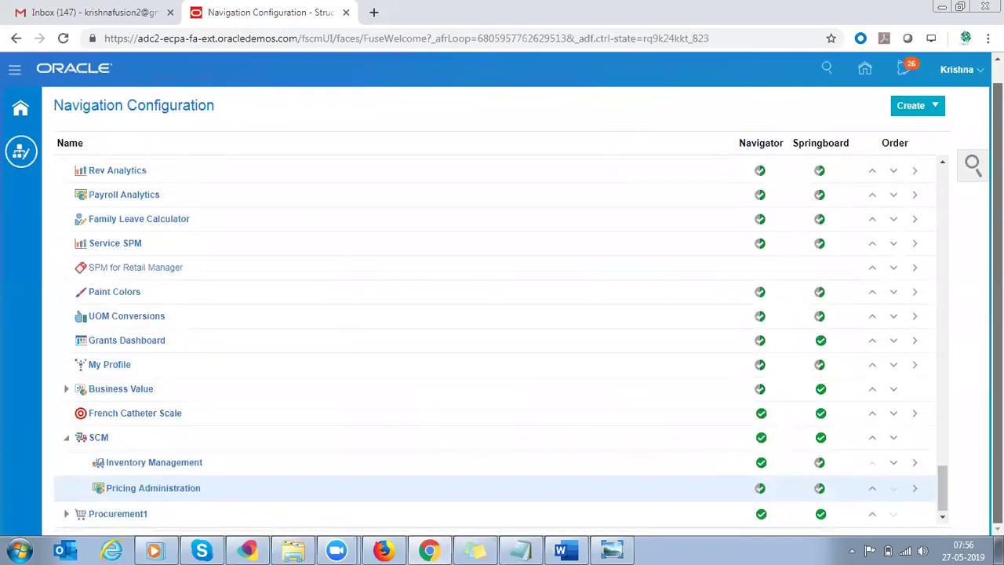
{"action": "left_click_drag", "start_coordinate": [938, 477], "coordinate": [945, 403]}
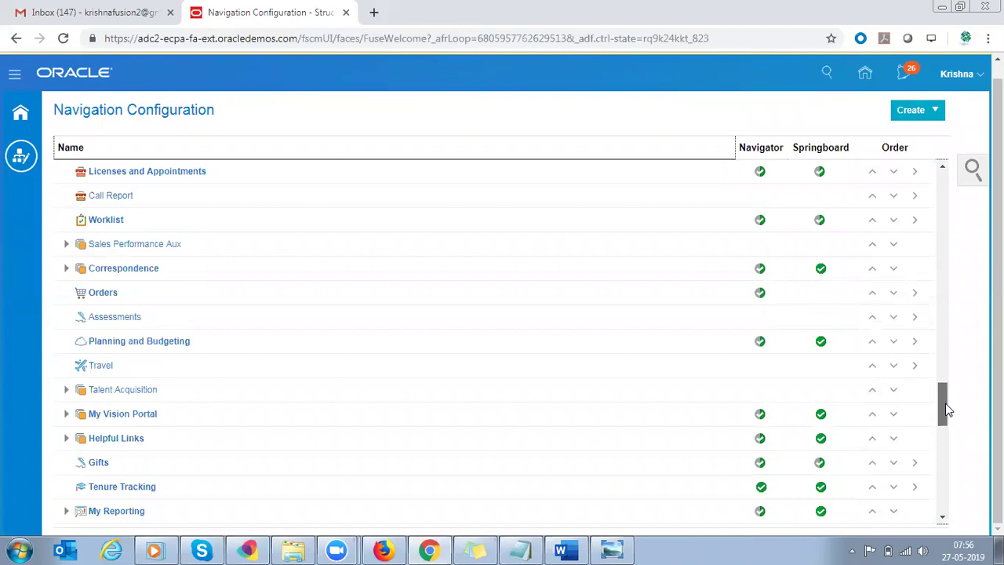
{"action": "left_click_drag", "start_coordinate": [945, 403], "coordinate": [952, 316]}
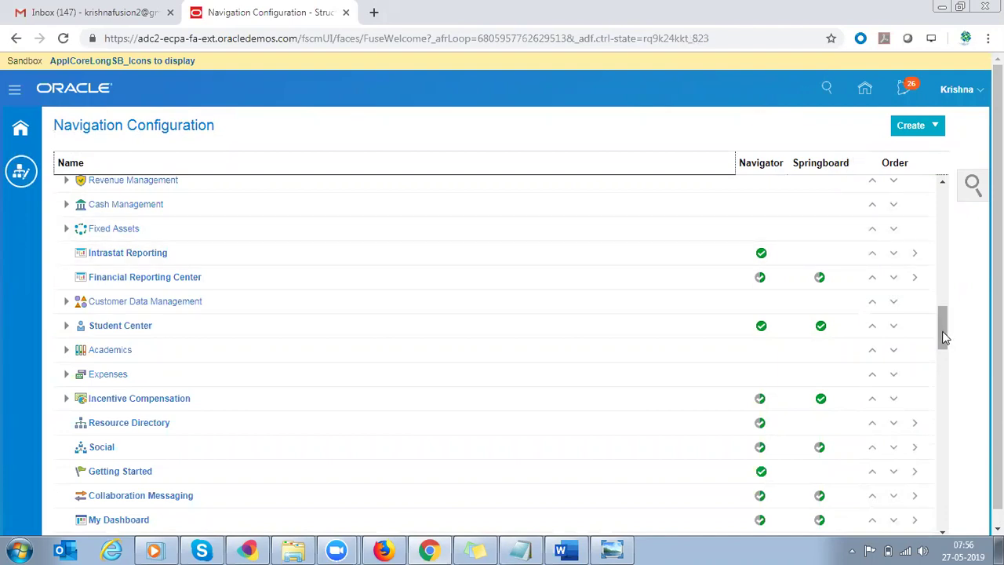
{"action": "left_click_drag", "start_coordinate": [942, 330], "coordinate": [944, 306]}
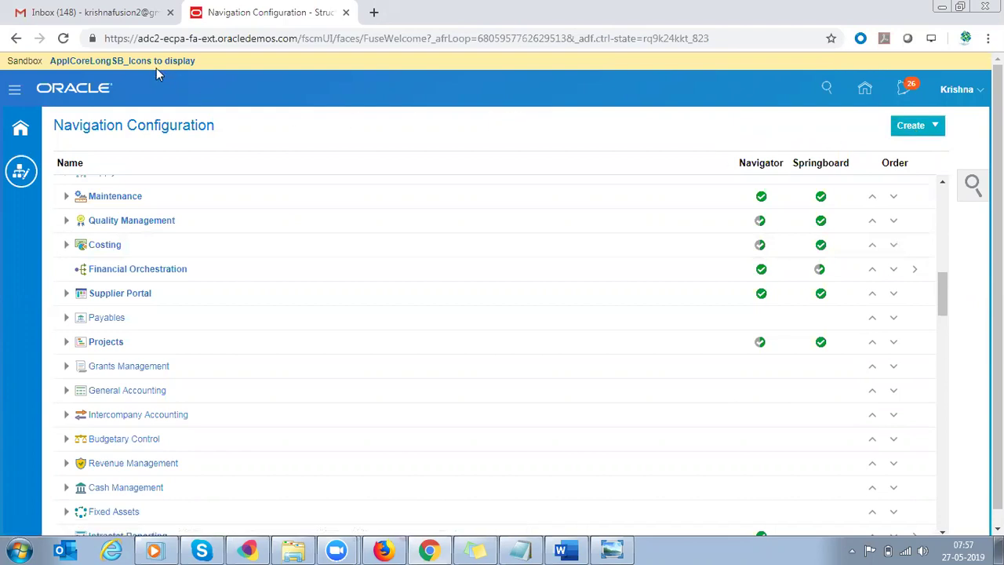
Check the active sandbox details, then open Manage Sandboxes from the user menu
{"action": "left_click", "coordinate": [130, 62]}
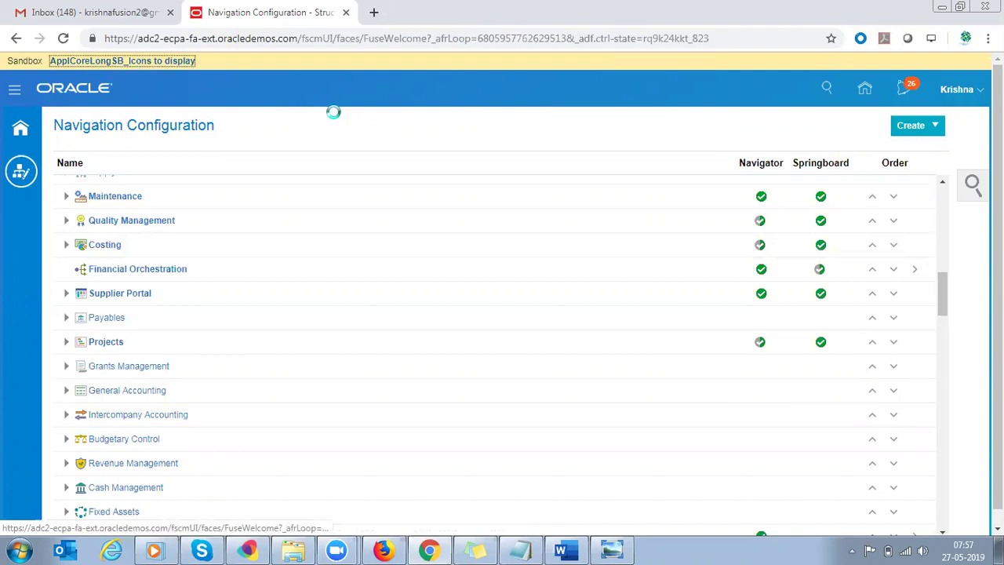
{"action": "left_click", "coordinate": [444, 130]}
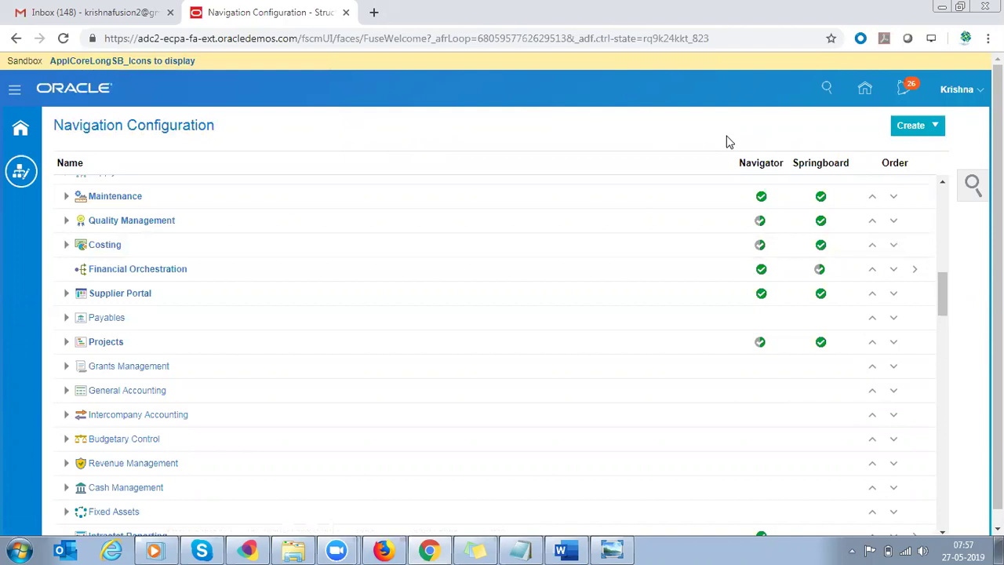
{"action": "left_click", "coordinate": [974, 89]}
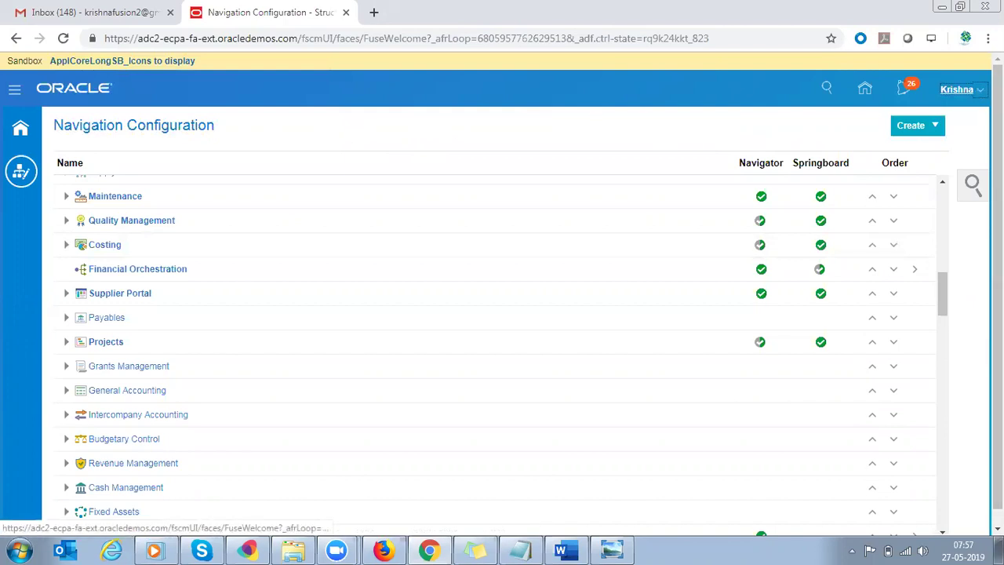
{"action": "left_click", "coordinate": [831, 243]}
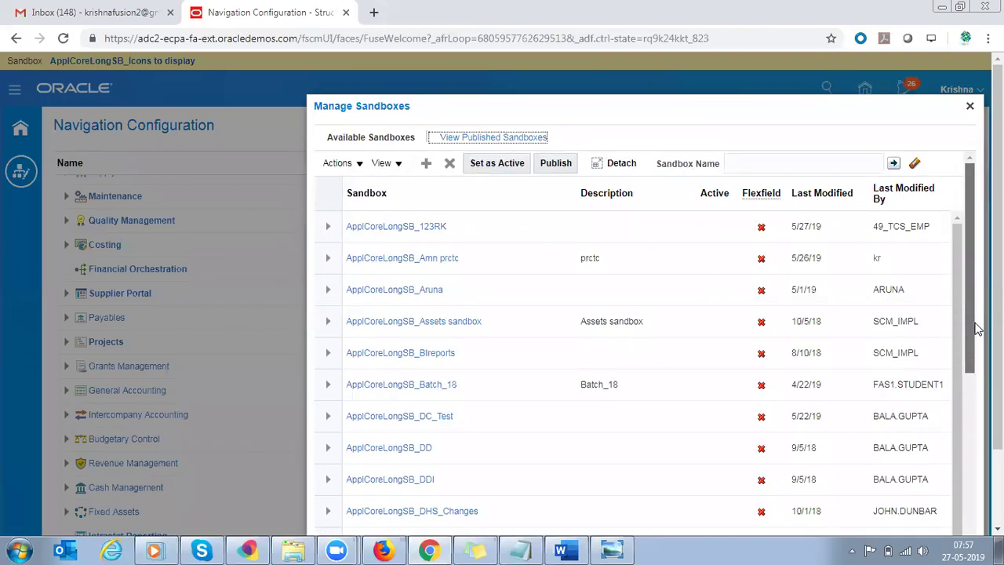
Dismiss the no-row-selected Publish warning and move the Sandbox column to the table's end
{"action": "left_click", "coordinate": [555, 163]}
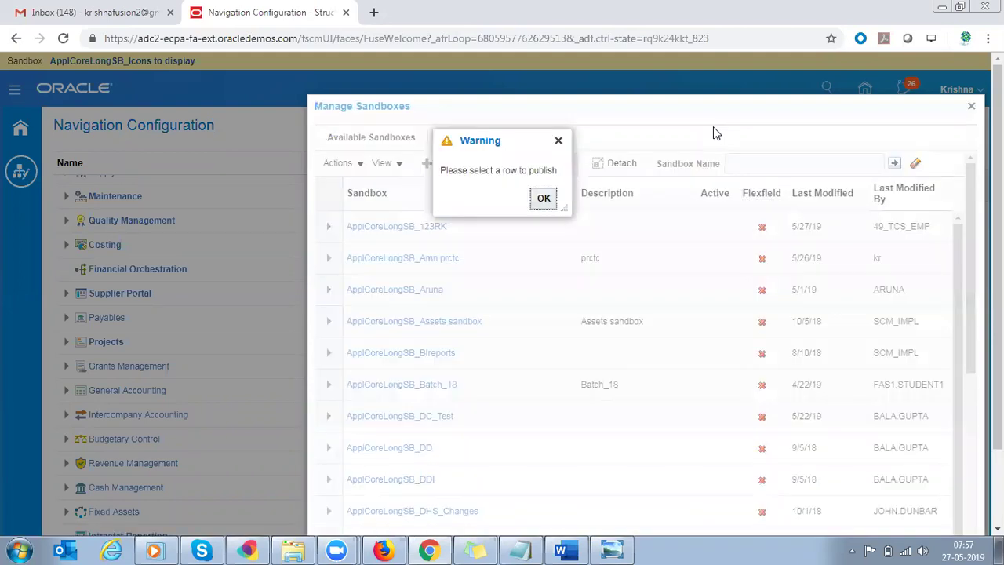
{"action": "left_click", "coordinate": [543, 199]}
{"action": "left_click_drag", "start_coordinate": [919, 316], "coordinate": [971, 332]}
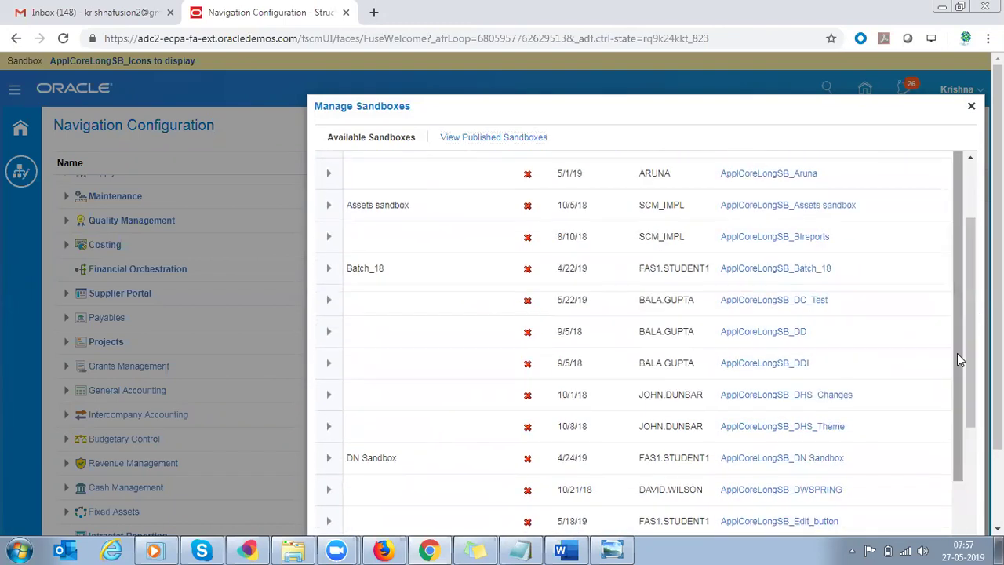
Scroll through the sandbox list and select the Icons sandbox row
{"action": "scroll", "coordinate": [960, 301], "scroll_direction": "down", "scroll_amount": 3}
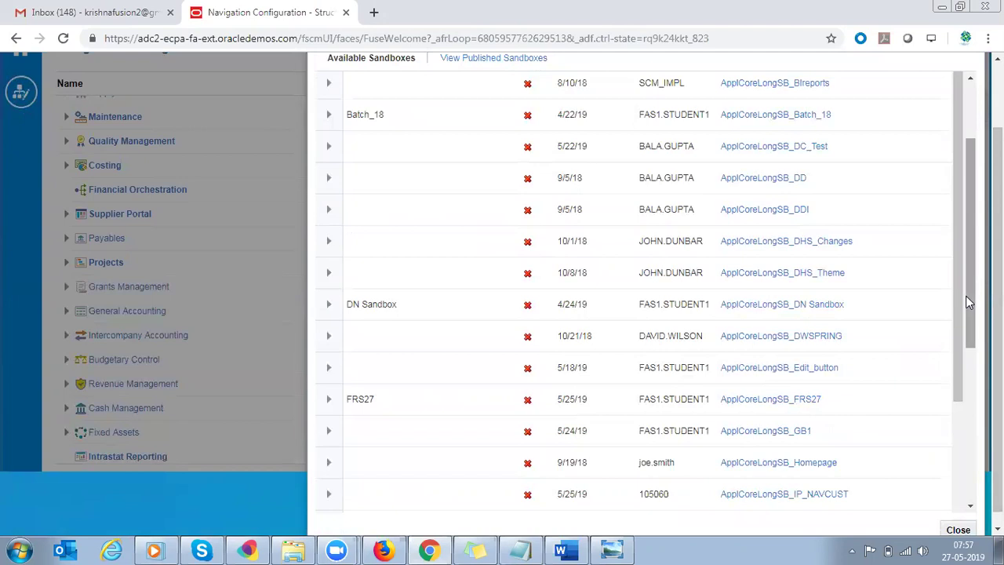
{"action": "left_click_drag", "start_coordinate": [967, 320], "coordinate": [973, 430]}
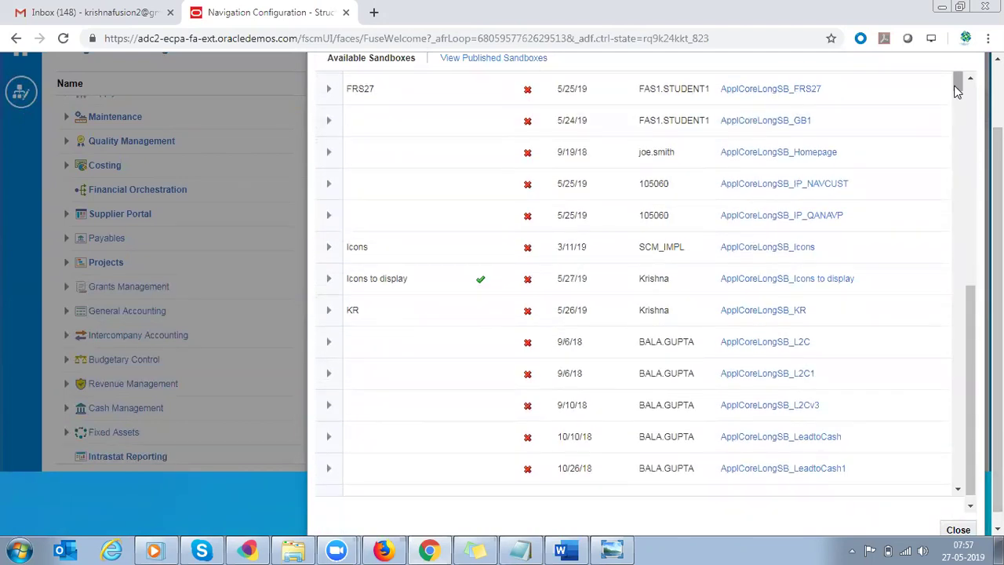
{"action": "scroll", "coordinate": [963, 122], "scroll_direction": "down", "scroll_amount": 1}
{"action": "scroll", "coordinate": [963, 121], "scroll_direction": "down", "scroll_amount": 5}
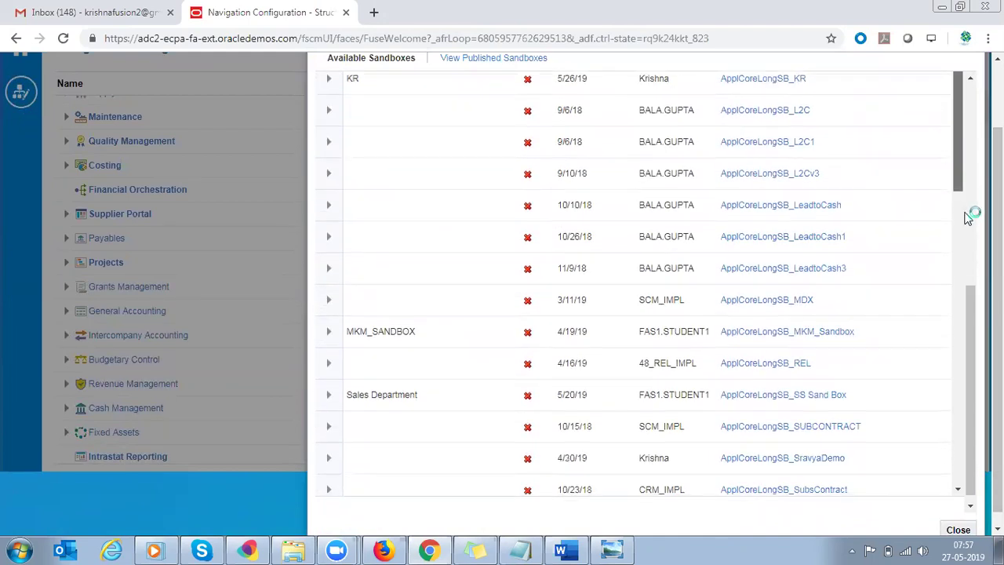
{"action": "left_click_drag", "start_coordinate": [970, 276], "coordinate": [977, 424]}
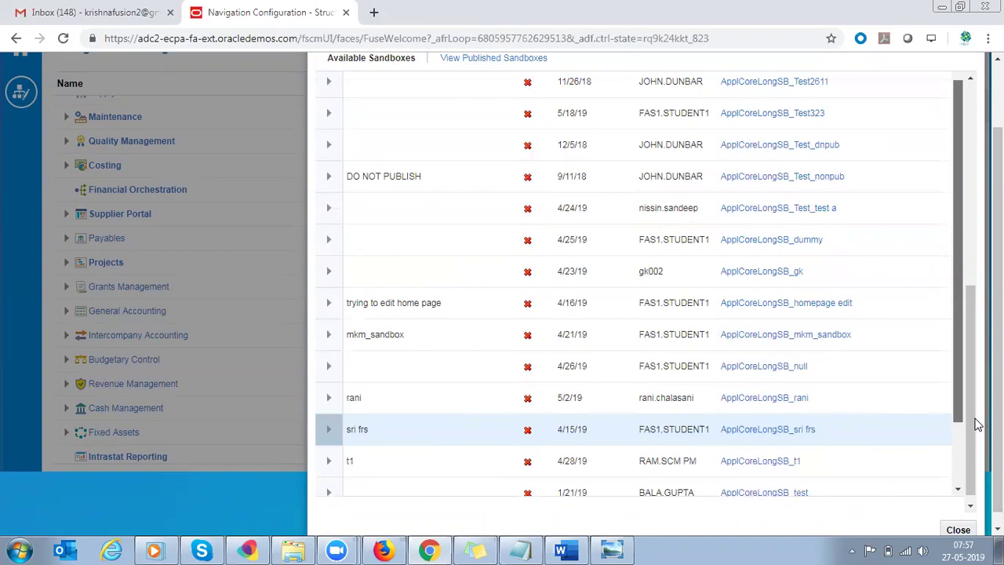
{"action": "scroll", "coordinate": [969, 420], "scroll_direction": "down", "scroll_amount": 3}
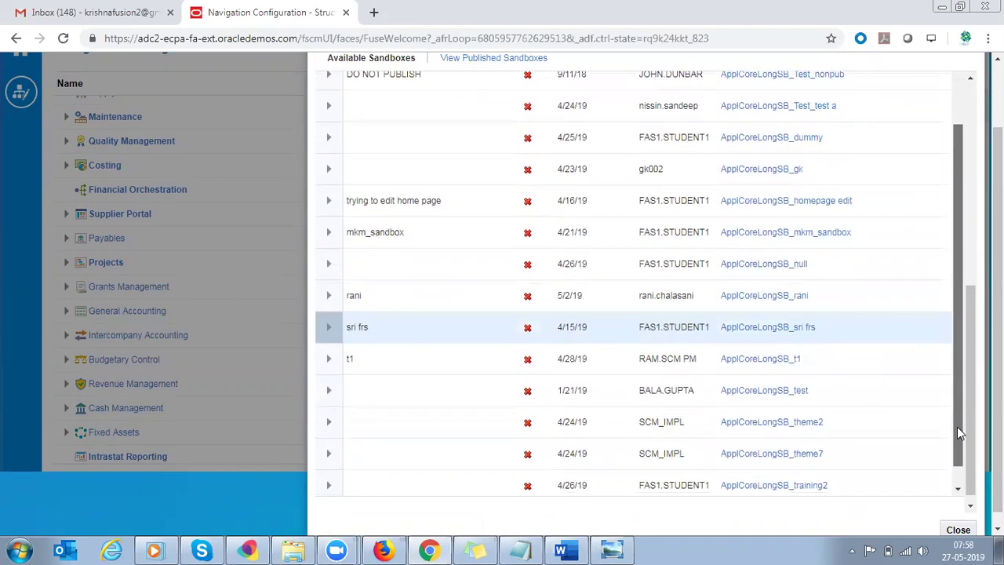
{"action": "scroll", "coordinate": [958, 433], "scroll_direction": "down", "scroll_amount": 1}
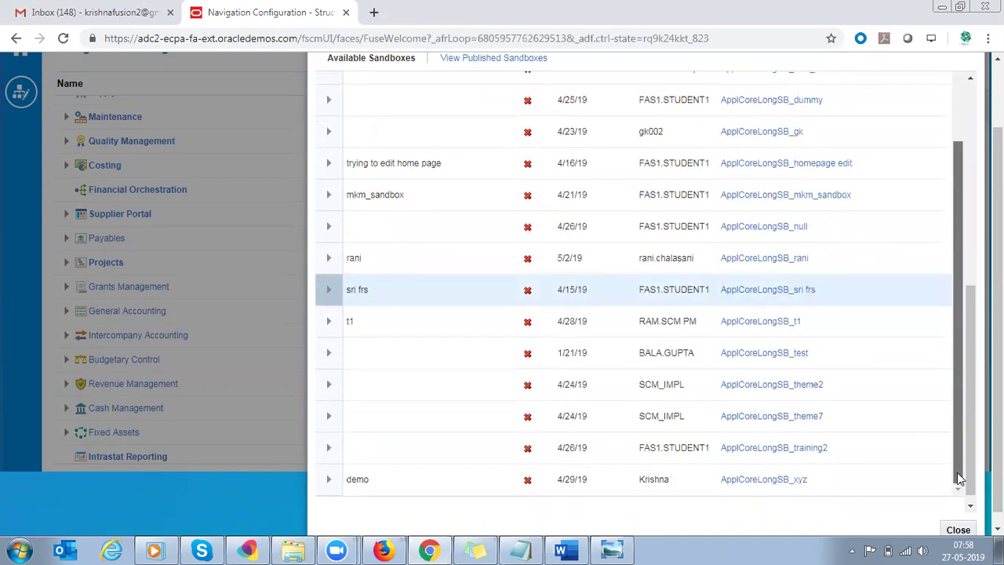
{"action": "left_click_drag", "start_coordinate": [955, 426], "coordinate": [950, 91]}
{"action": "left_click", "coordinate": [406, 171]}
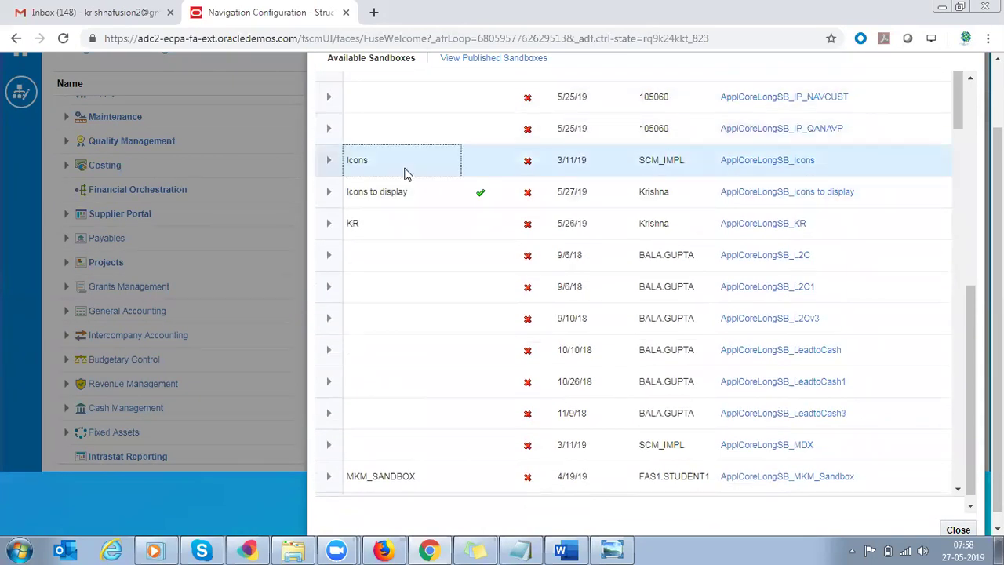
{"action": "scroll", "coordinate": [998, 314], "scroll_direction": "up", "scroll_amount": 1}
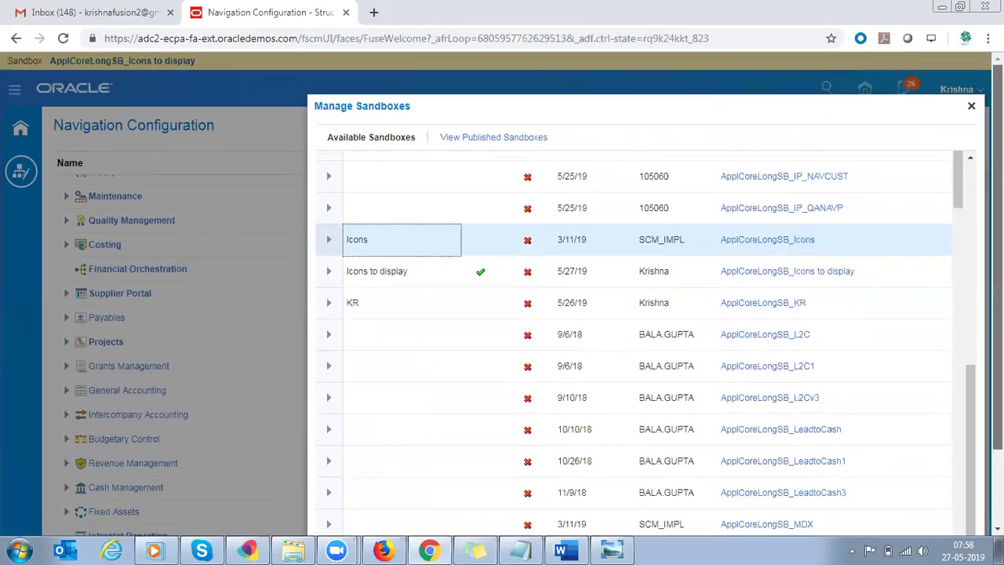
{"action": "left_click_drag", "start_coordinate": [980, 378], "coordinate": [977, 166]}
Start publishing, check the sandbox name, and cancel since it is the wrong sandbox
{"action": "left_click", "coordinate": [557, 163]}
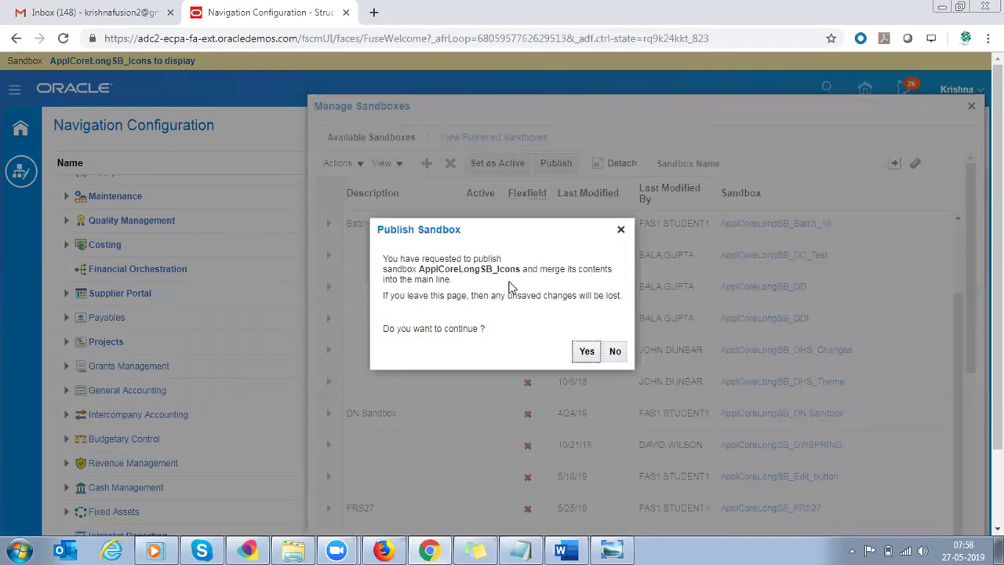
{"action": "left_click_drag", "start_coordinate": [497, 269], "coordinate": [519, 265]}
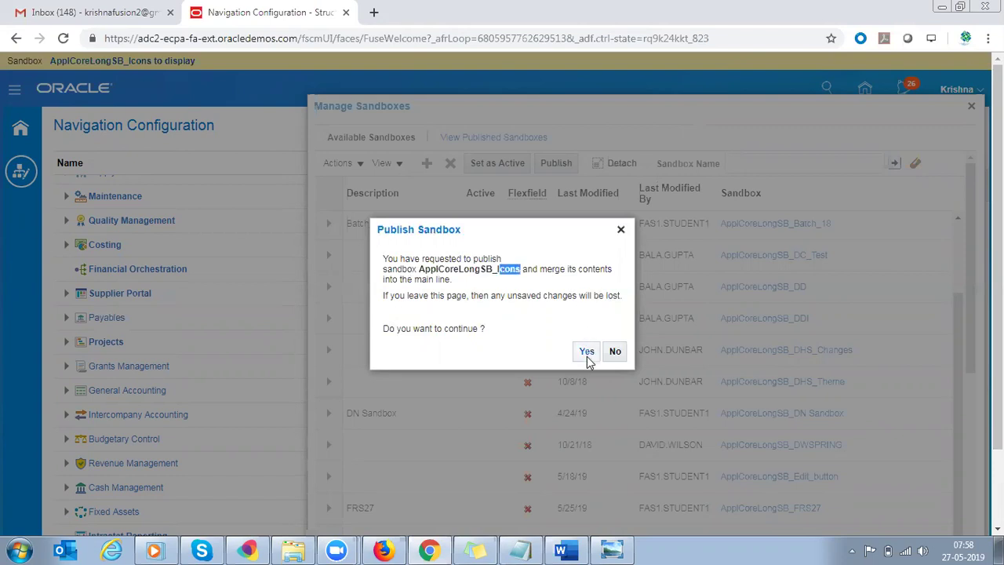
{"action": "left_click", "coordinate": [620, 229]}
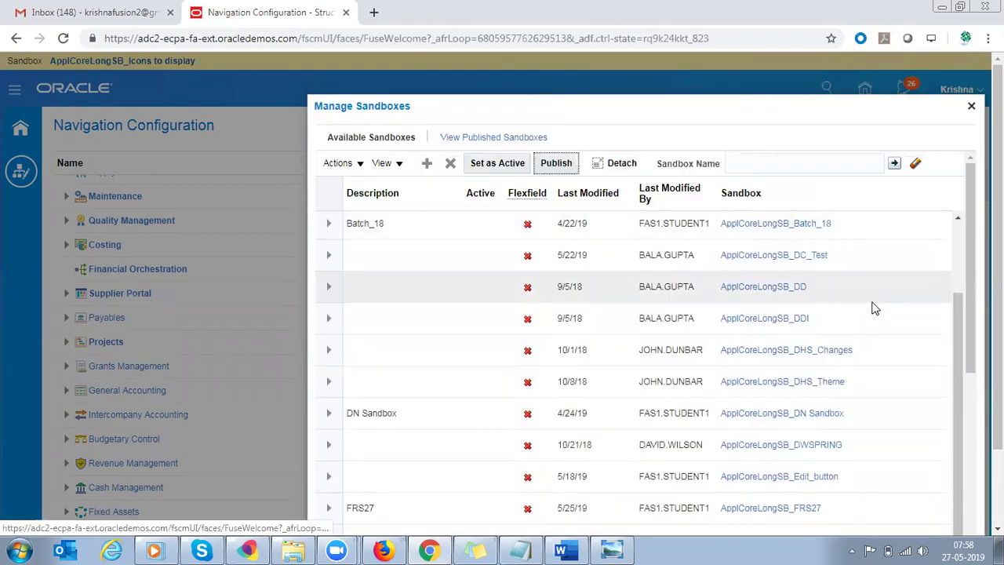
Select the Icons to display sandbox and publish it into the main line
{"action": "left_click_drag", "start_coordinate": [978, 332], "coordinate": [979, 478]}
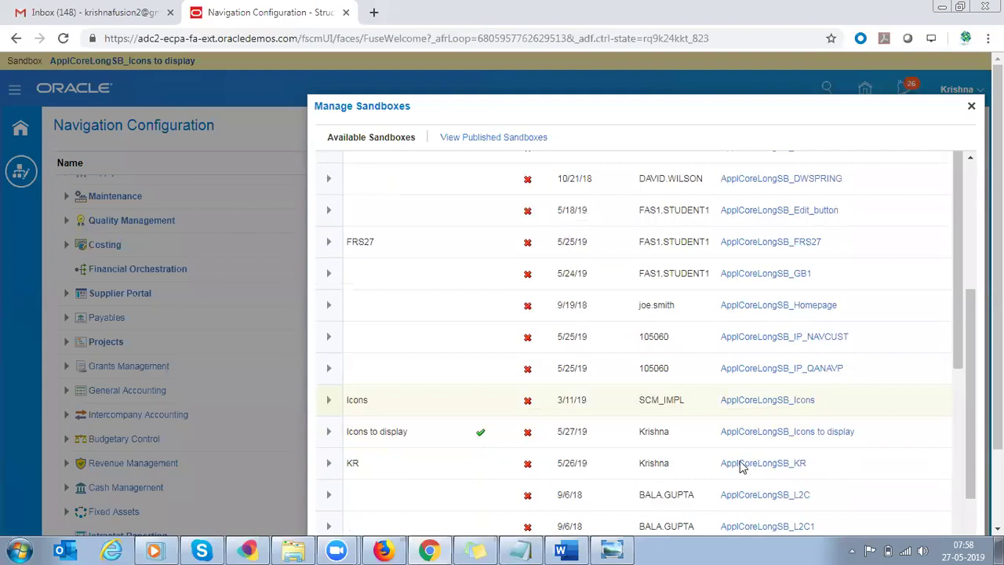
{"action": "left_click", "coordinate": [420, 441]}
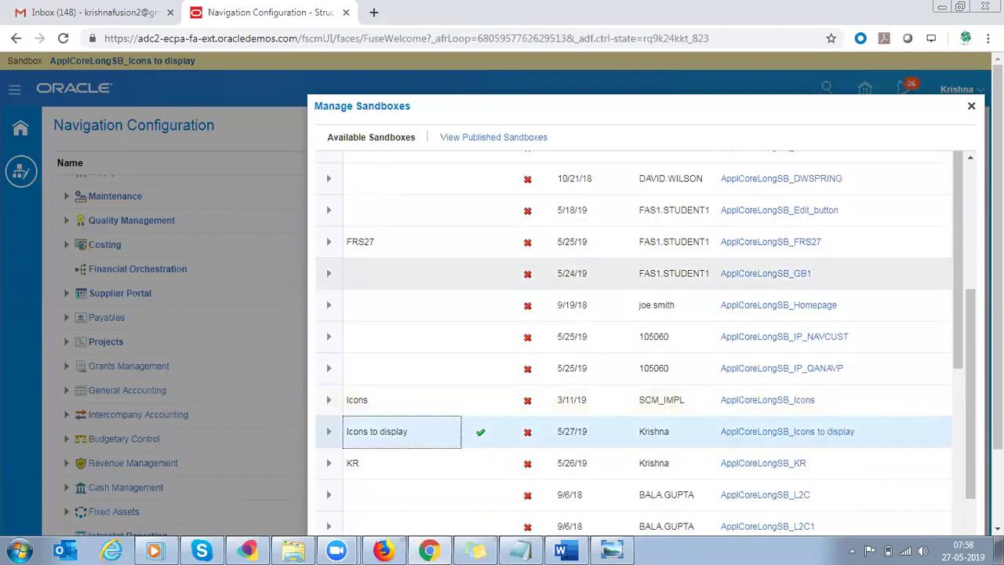
{"action": "scroll", "coordinate": [977, 343], "scroll_direction": "up", "scroll_amount": 10}
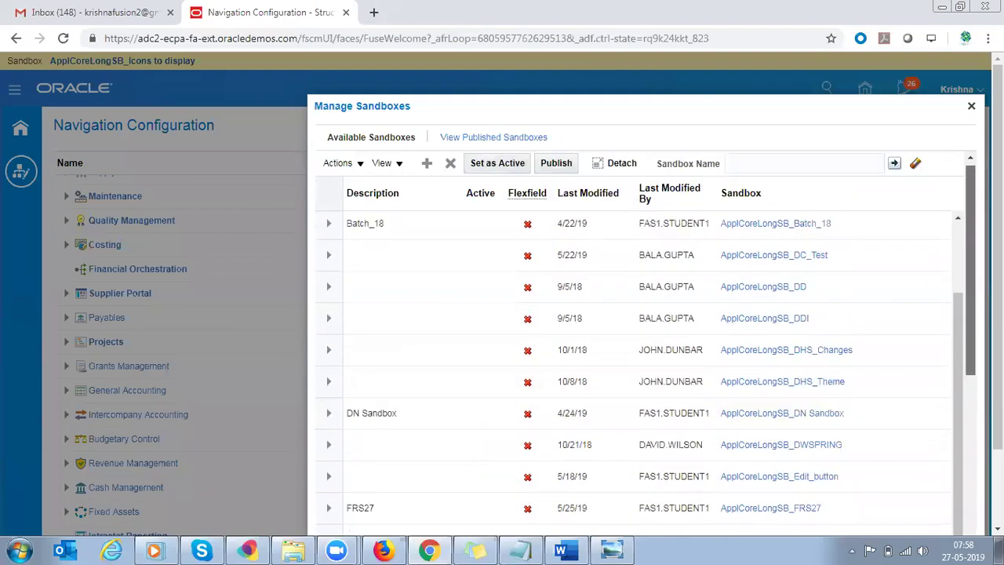
{"action": "left_click", "coordinate": [556, 163]}
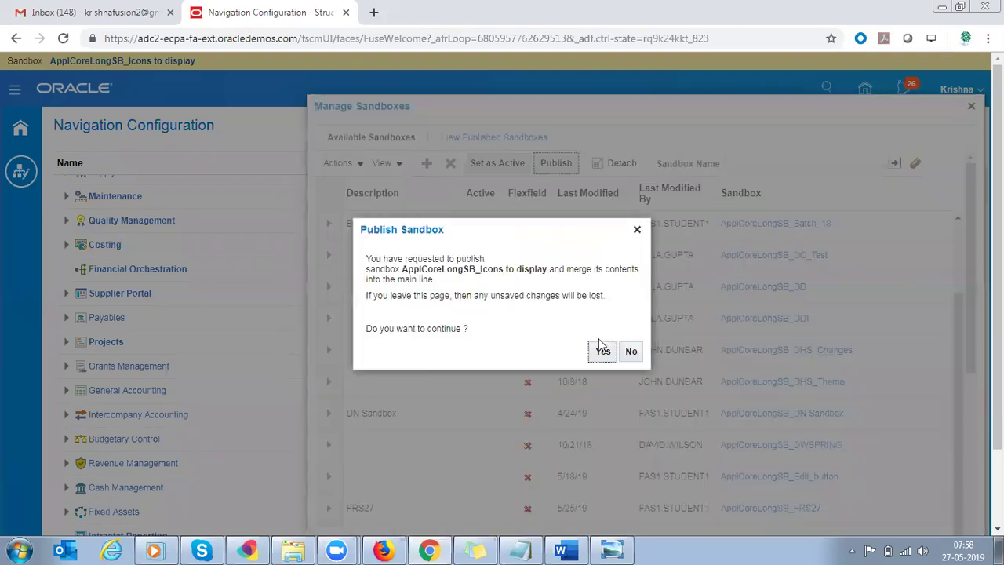
{"action": "left_click", "coordinate": [601, 349]}
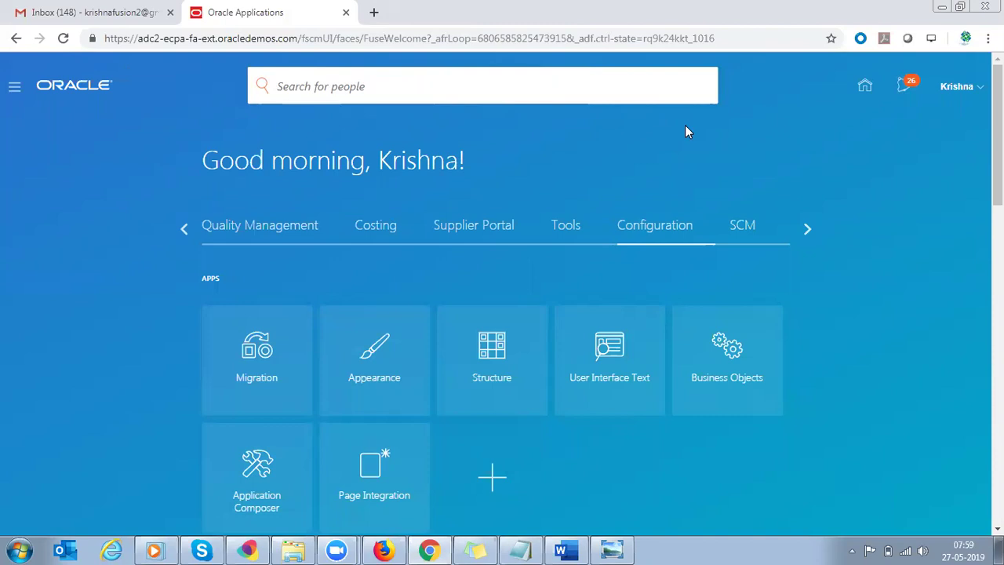
Browse the Procurement1, SCM and Costing groups, ending on SCM's Pricing Administration and Inventory Management
{"action": "left_click", "coordinate": [806, 229]}
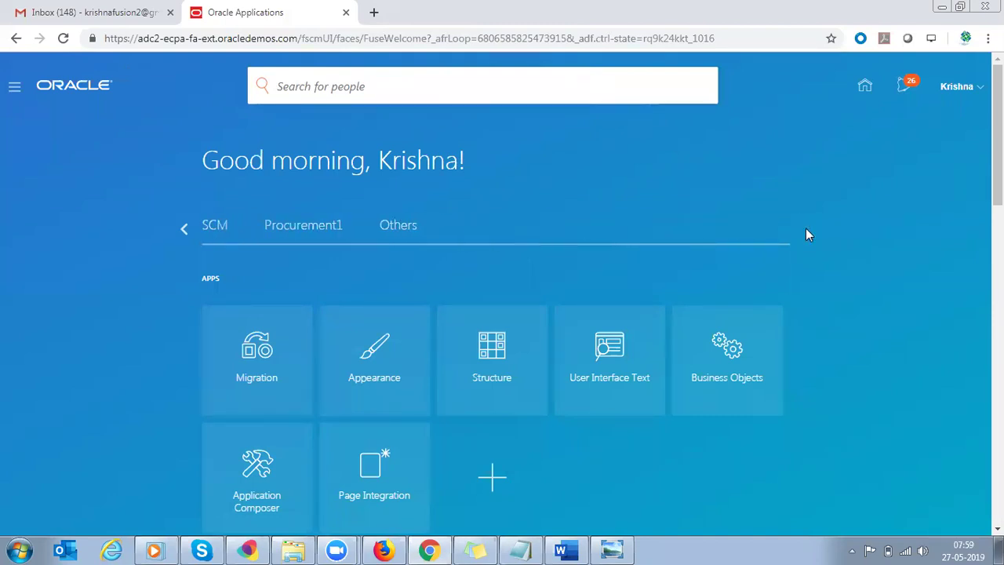
{"action": "left_click", "coordinate": [313, 229]}
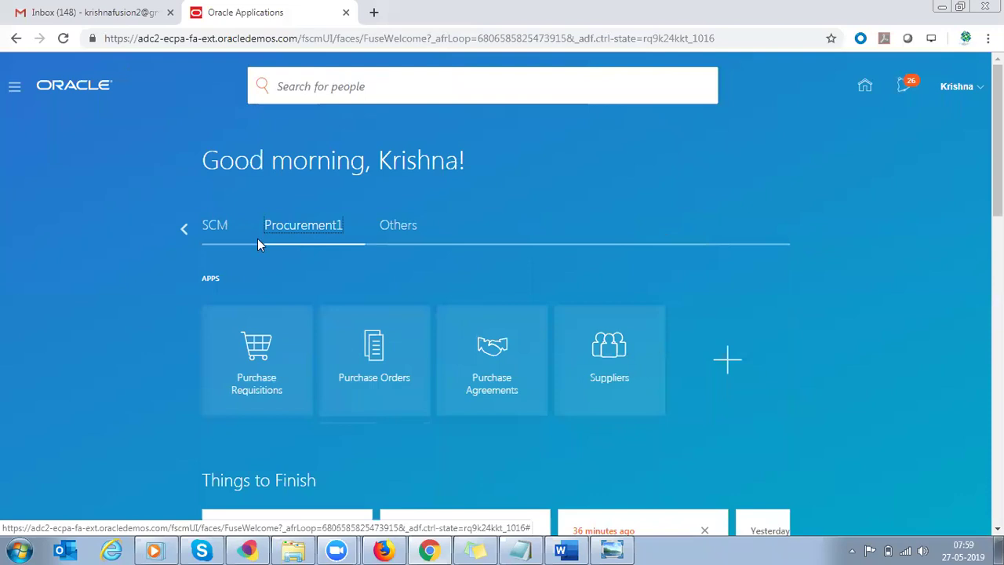
{"action": "left_click", "coordinate": [217, 236]}
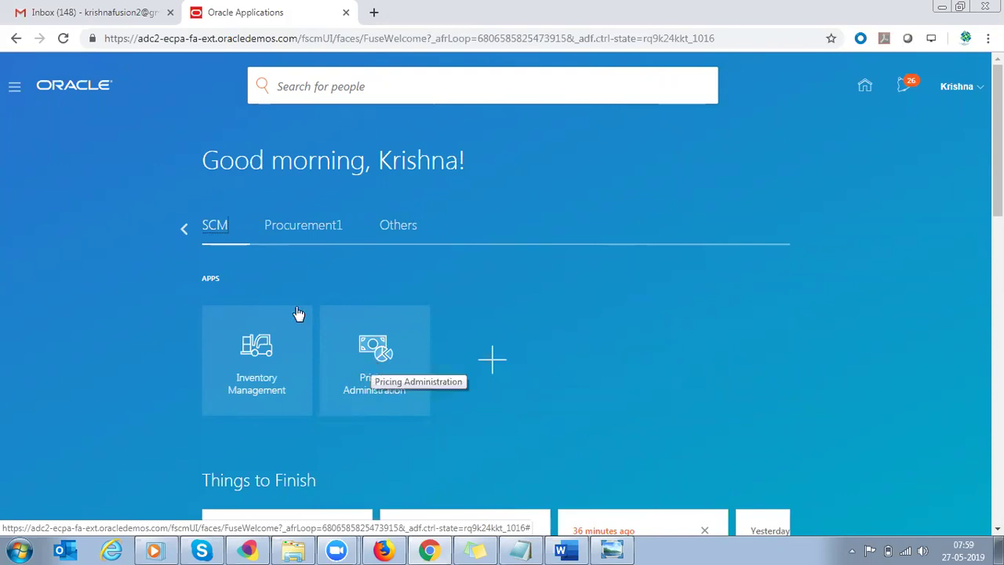
{"action": "left_click", "coordinate": [185, 228]}
{"action": "left_click", "coordinate": [185, 228]}
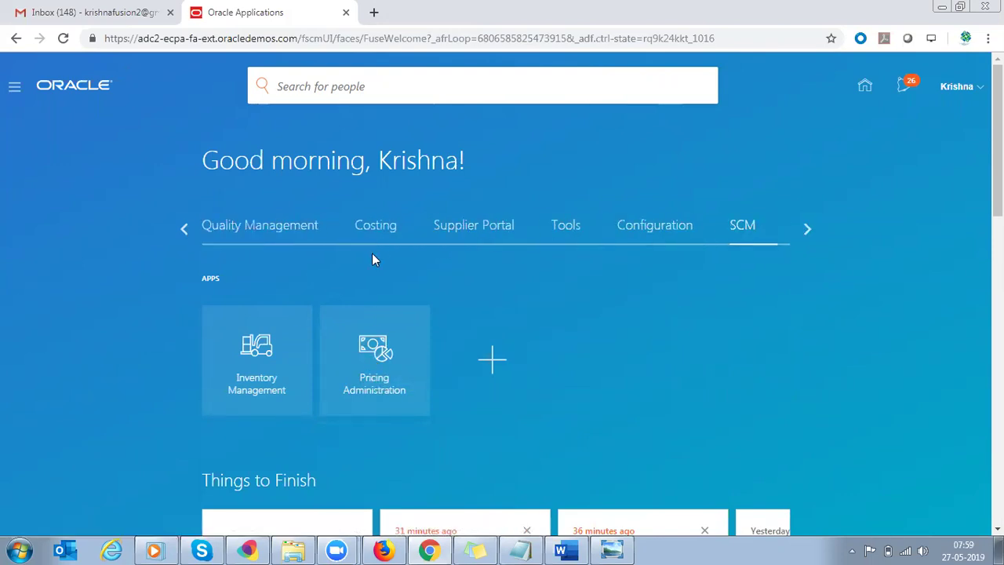
{"action": "left_click", "coordinate": [384, 231]}
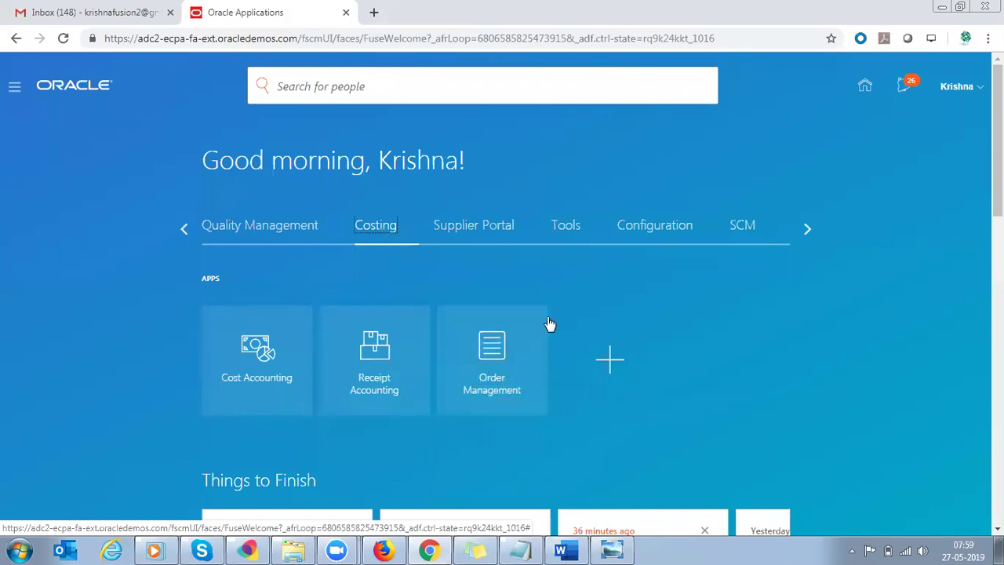
{"action": "left_click", "coordinate": [747, 232]}
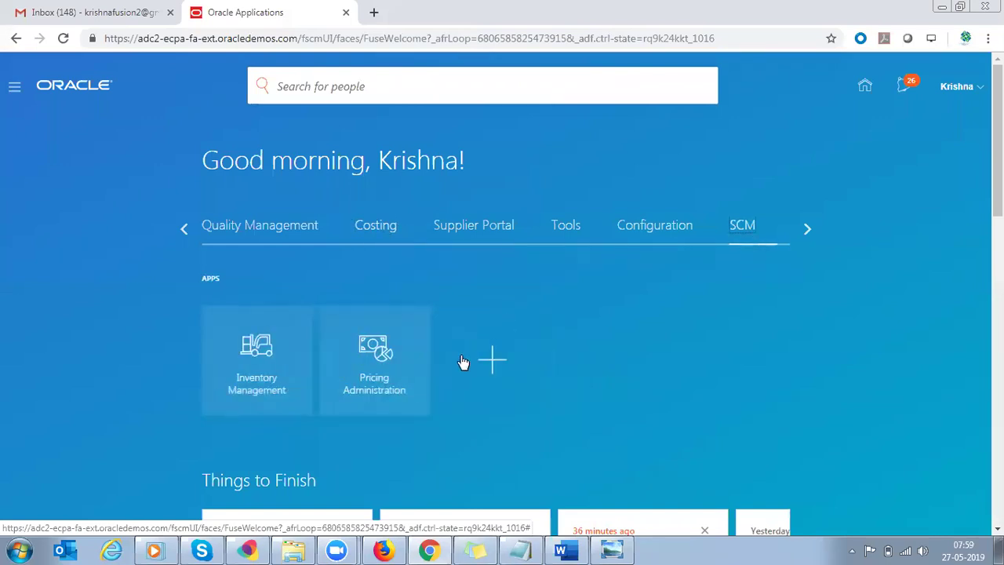